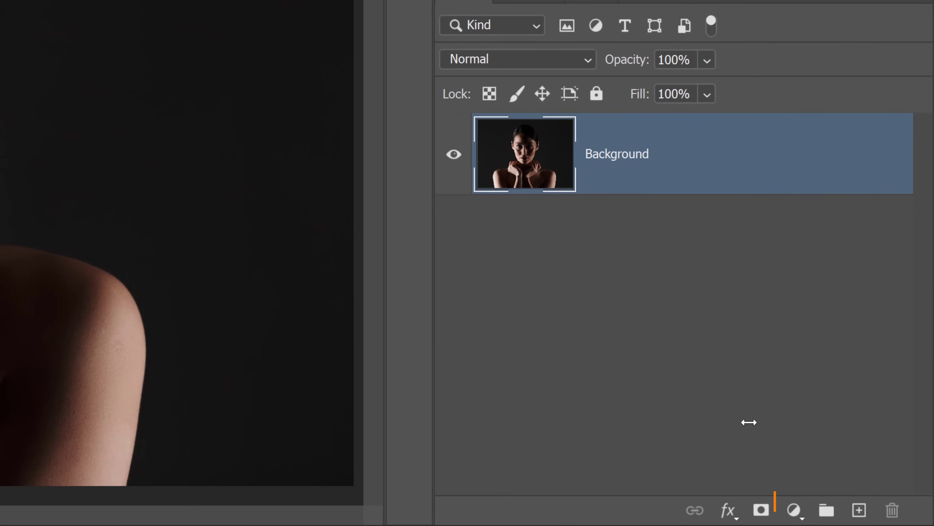
# Step: Add a Gradient Map adjustment layer above the Background and apply the Violet, Orange gradient preset to it
pyautogui.click(795, 510)
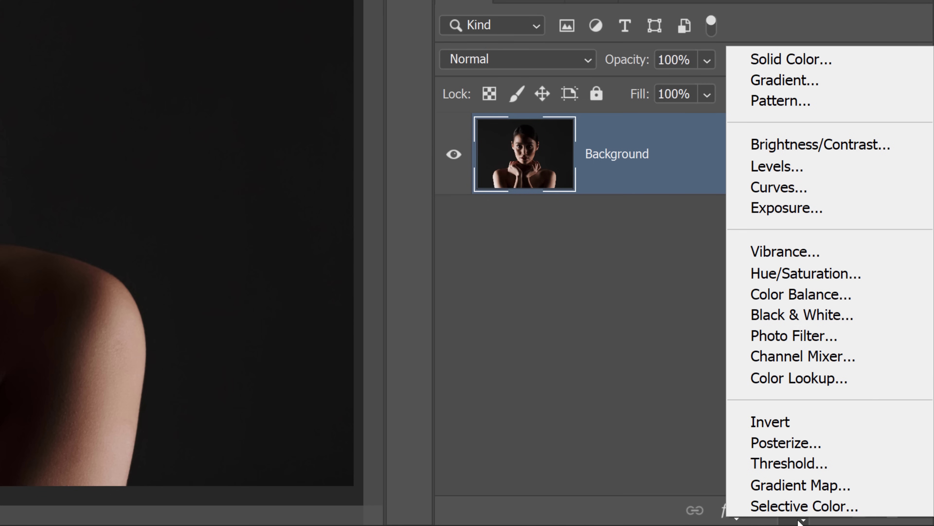
pyautogui.click(800, 493)
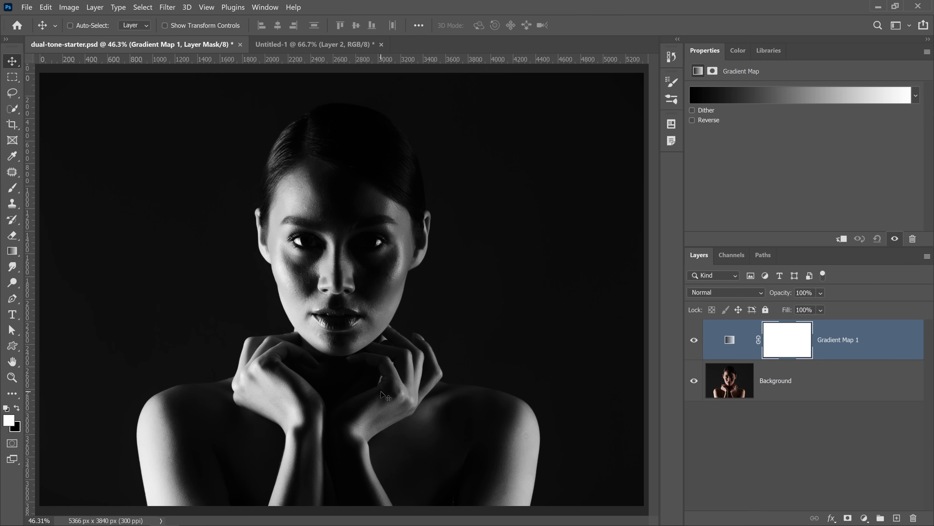
pyautogui.click(759, 101)
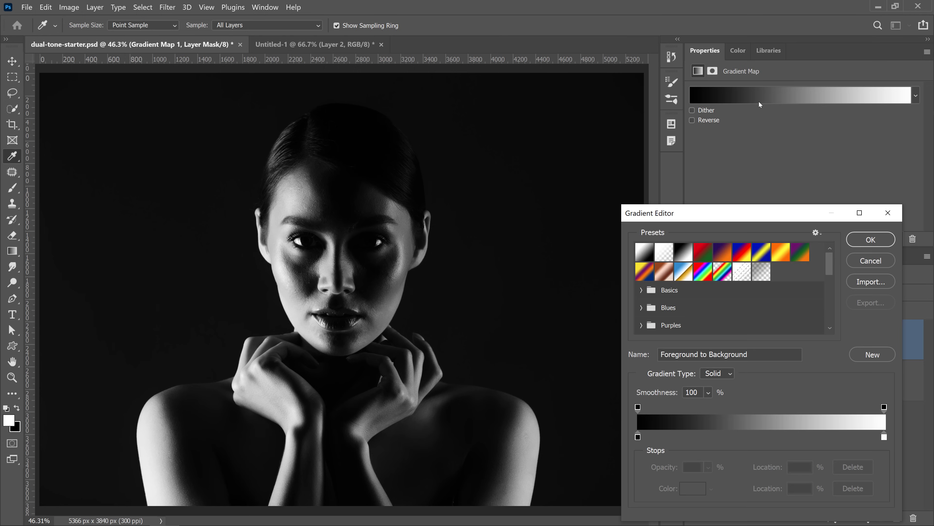
pyautogui.moveTo(722, 217); pyautogui.dragTo(646, 104)
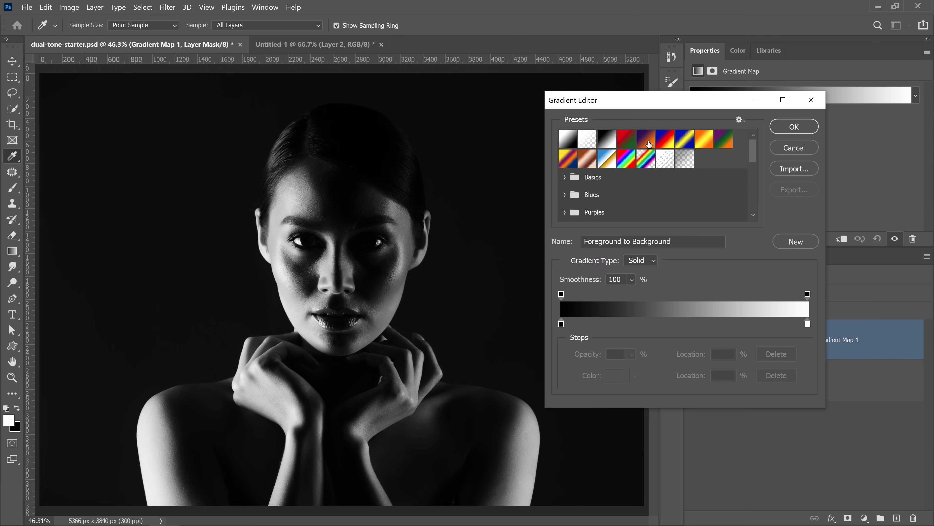
pyautogui.click(648, 142)
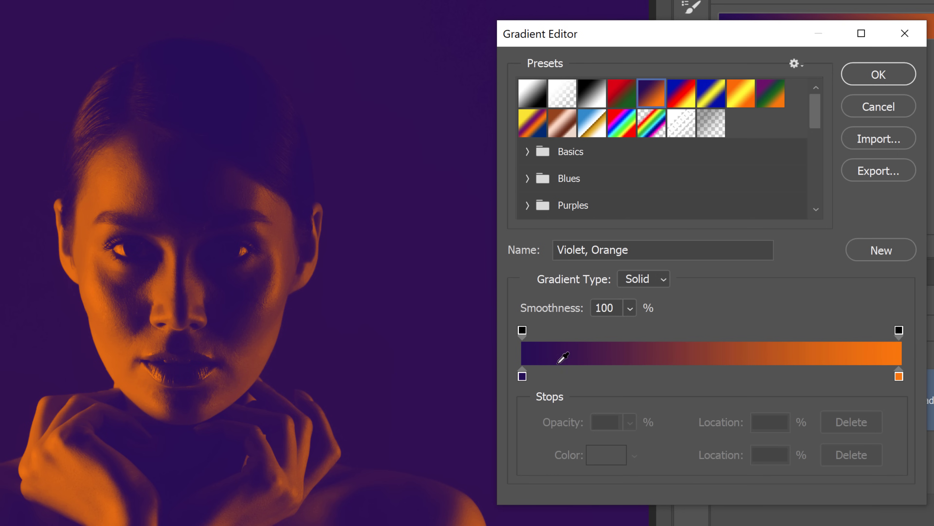
# Step: Move the color midpoint between the gradient's violet and orange stops to 26%
pyautogui.click(522, 376)
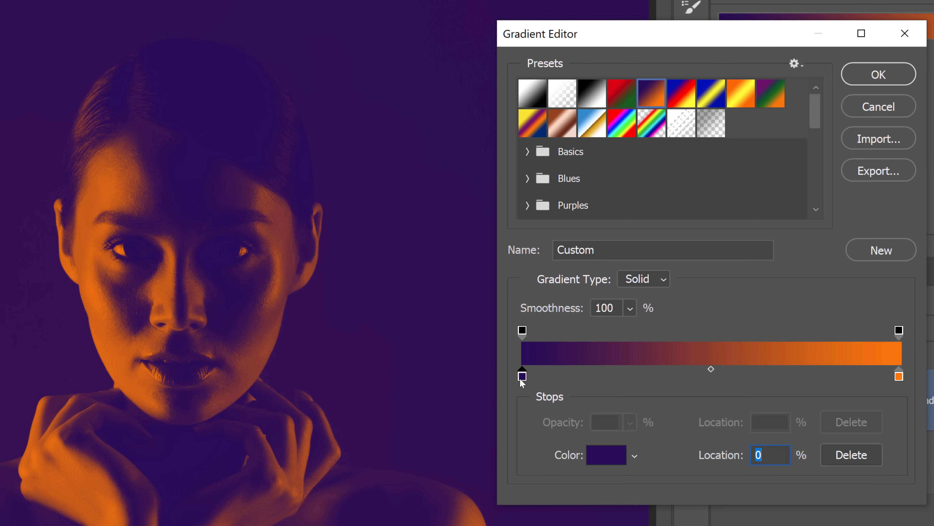
pyautogui.click(712, 370)
pyautogui.click(767, 460)
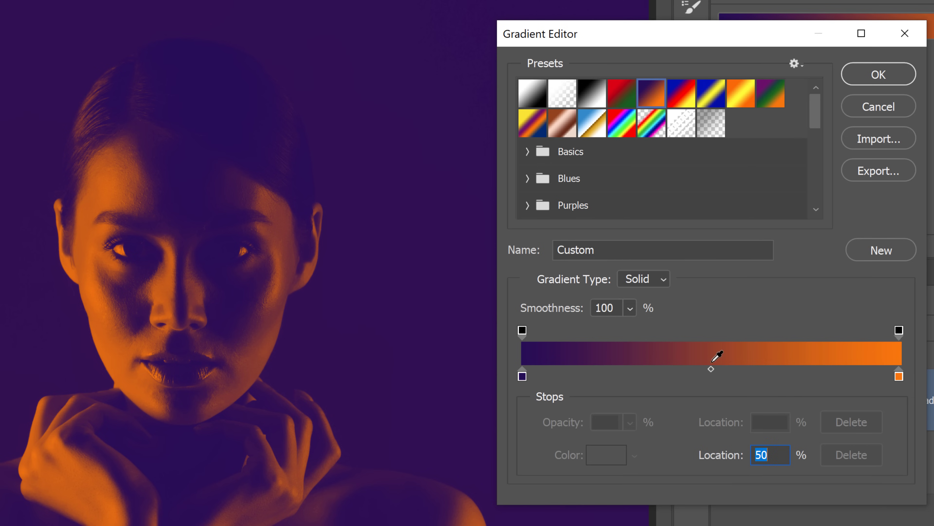
pyautogui.click(711, 368)
pyautogui.moveTo(712, 372); pyautogui.dragTo(621, 371)
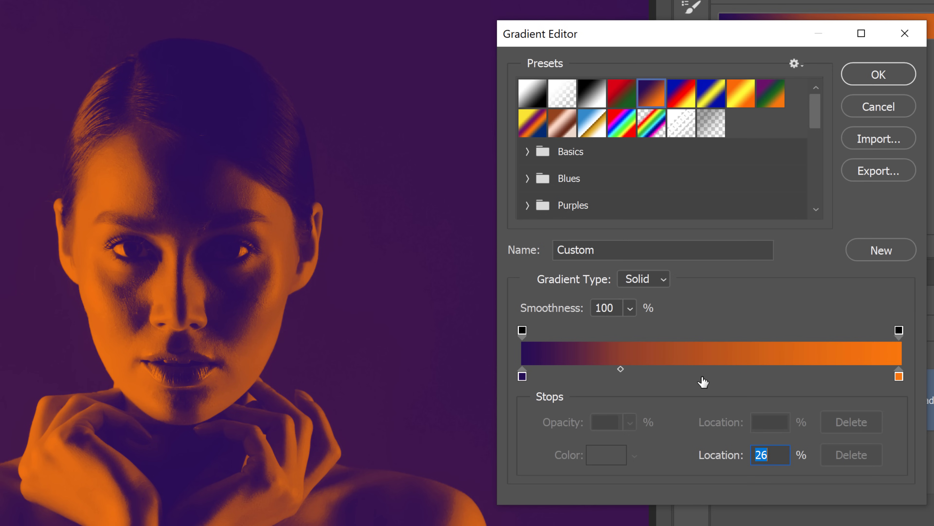
# Step: Try an extra bright violet color stop at 47% of the gradient, and remove that stop again
pyautogui.click(702, 379)
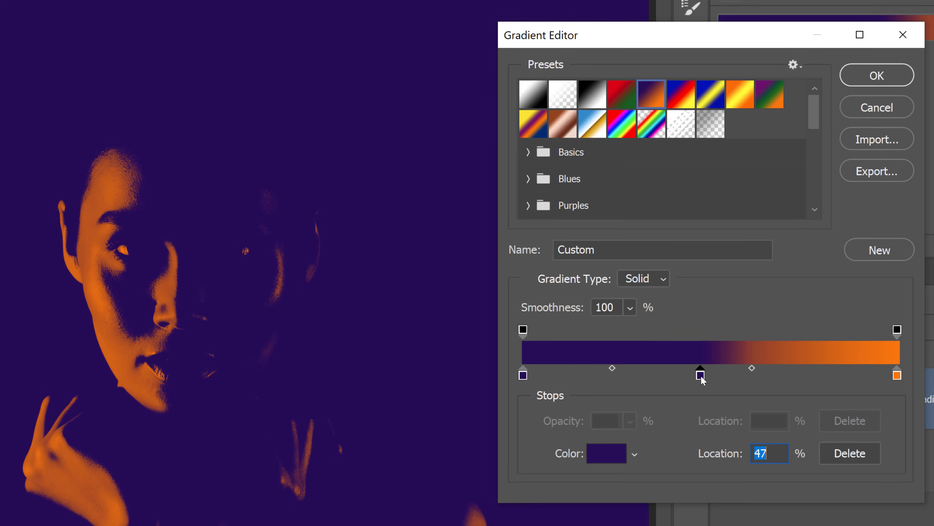
pyautogui.doubleClick(701, 376)
pyautogui.click(871, 283)
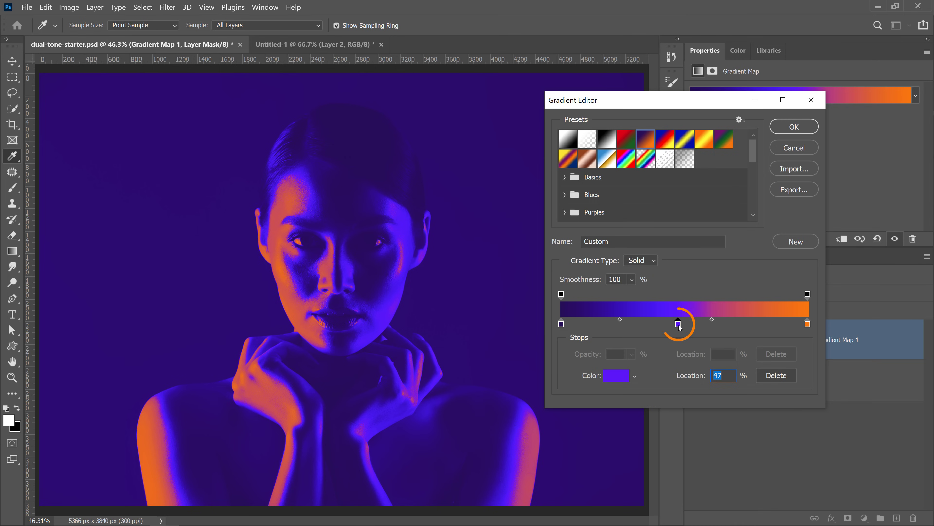
pyautogui.moveTo(678, 324); pyautogui.dragTo(680, 339)
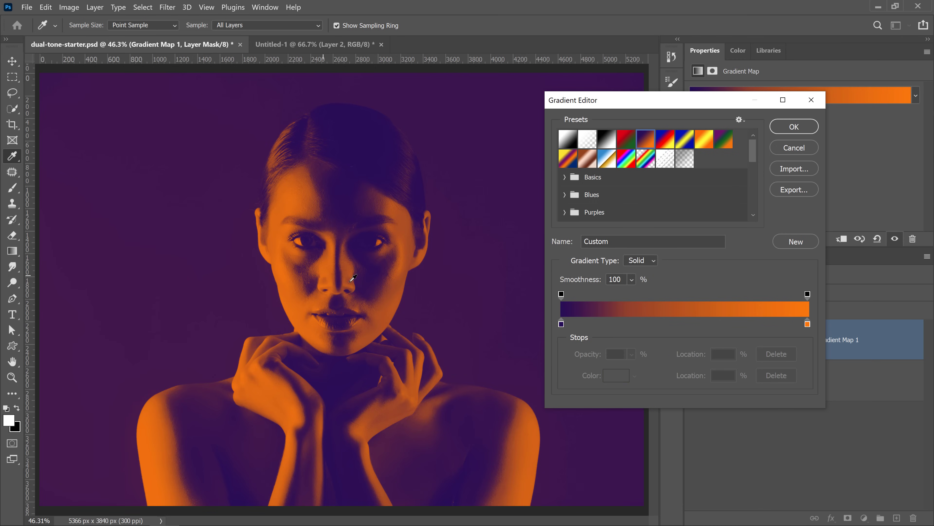
# Step: Change the gradient's violet shadow stop at location 0% to black (000000)
pyautogui.click(561, 324)
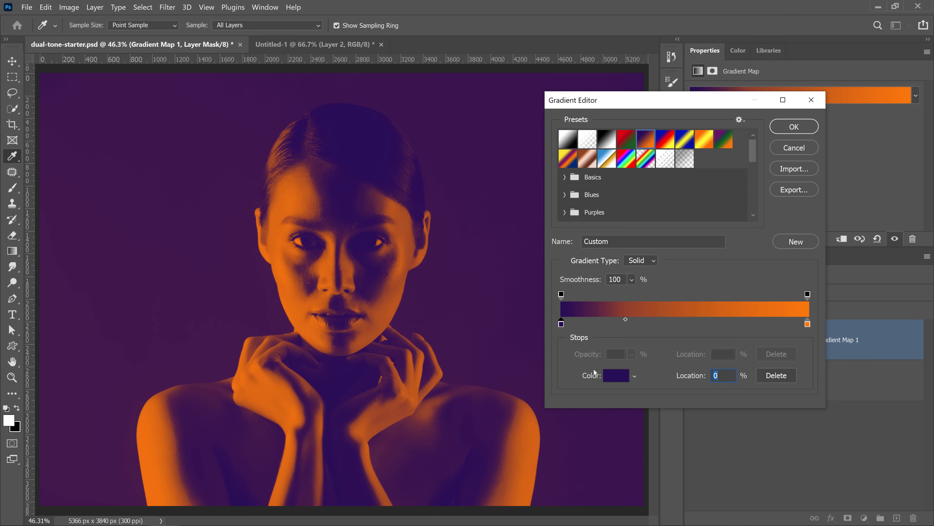
pyautogui.click(616, 375)
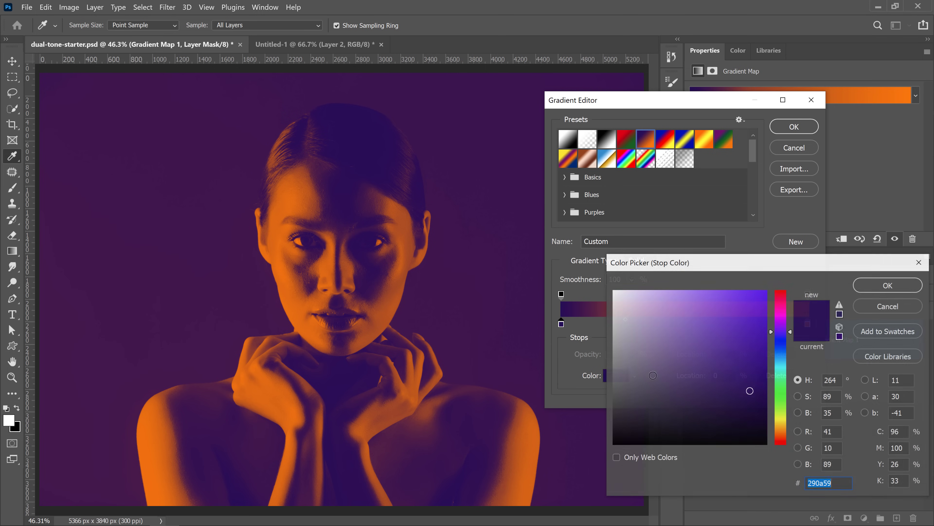
pyautogui.moveTo(753, 426); pyautogui.dragTo(765, 444)
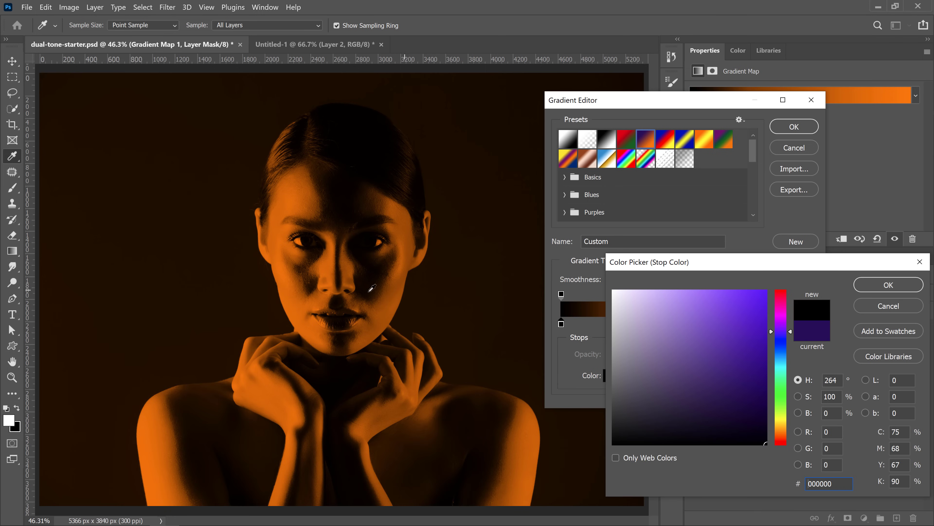
pyautogui.click(872, 289)
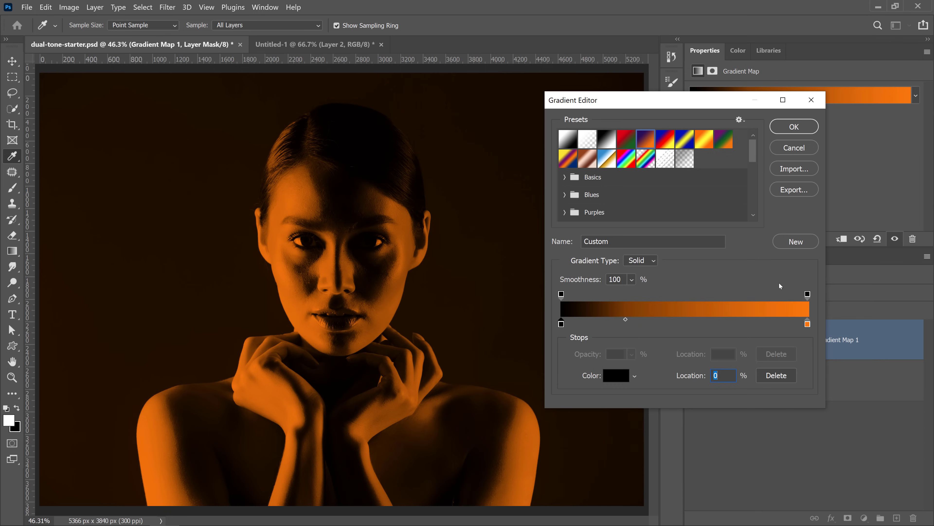
# Step: Change the gradient's orange highlight stop to blue (0072ff) and accept the edited gradient
pyautogui.doubleClick(808, 324)
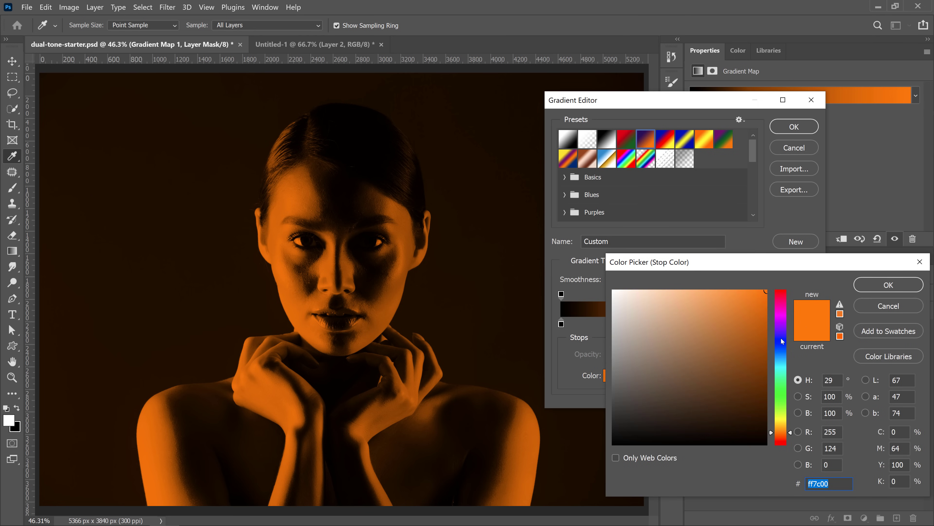
pyautogui.click(781, 353)
pyautogui.moveTo(750, 331); pyautogui.dragTo(772, 289)
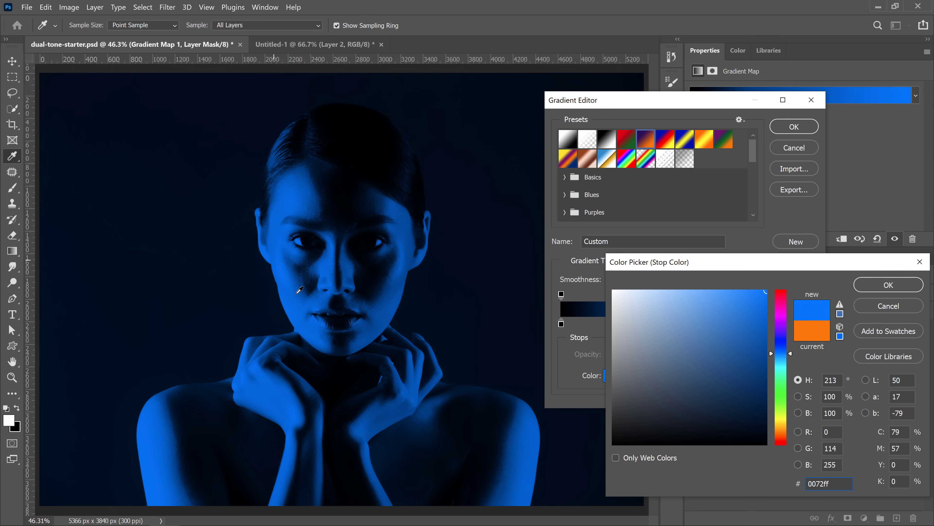
pyautogui.click(898, 286)
pyautogui.click(784, 131)
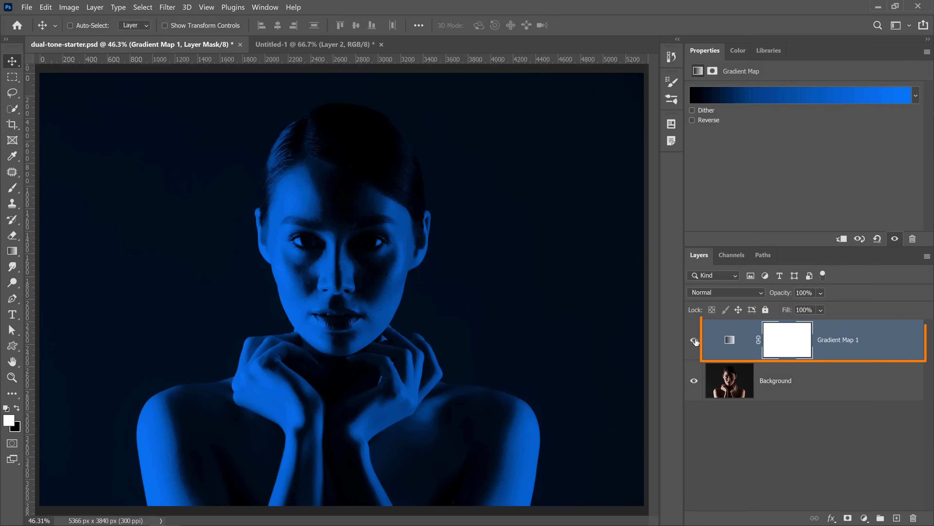
# Step: Set the Gradient Map layer's blending mode to Color, toggling the layer's visibility to compare it with the original photo
pyautogui.click(695, 340)
pyautogui.click(694, 340)
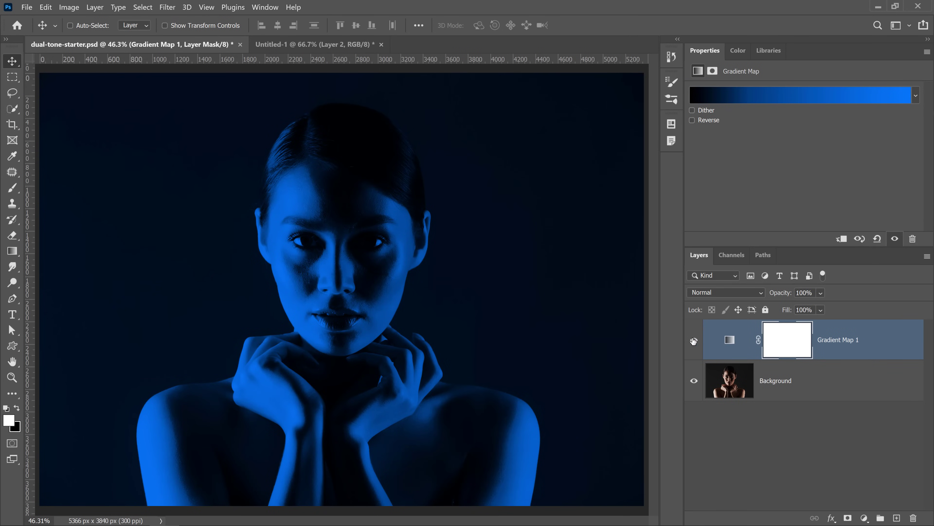
pyautogui.click(692, 294)
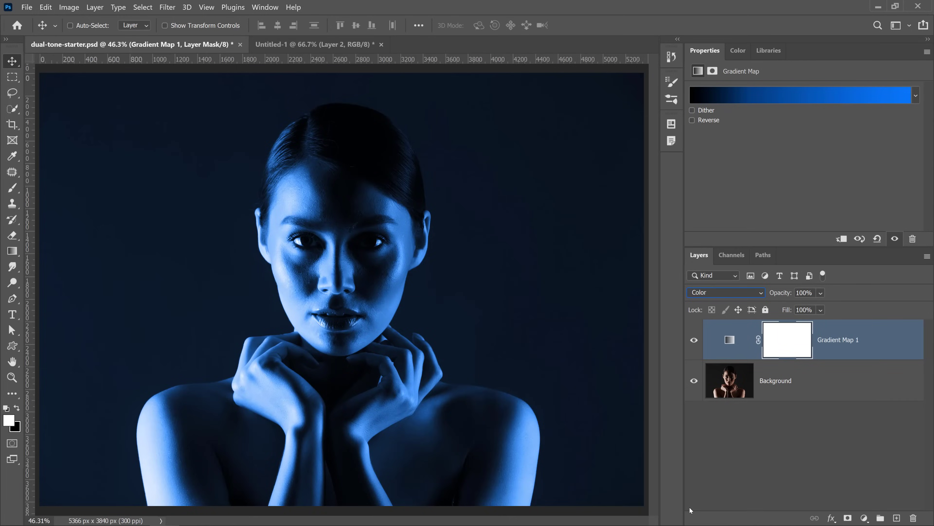
pyautogui.click(694, 342)
# Step: Reopen the gradient map's gradient, try black and green (54ff00) for the blue highlight stop, and discard the color change
pyautogui.click(731, 342)
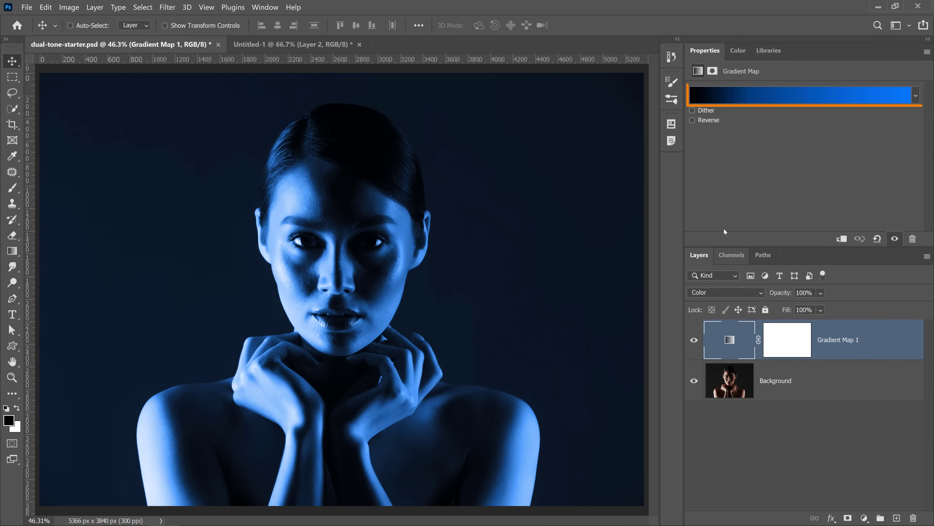
pyautogui.click(750, 99)
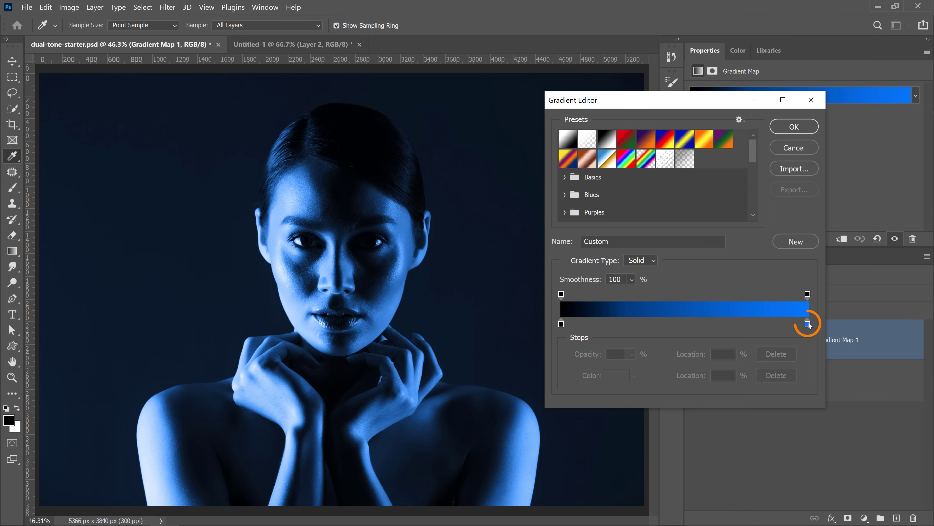
pyautogui.doubleClick(807, 324)
pyautogui.click(332, 296)
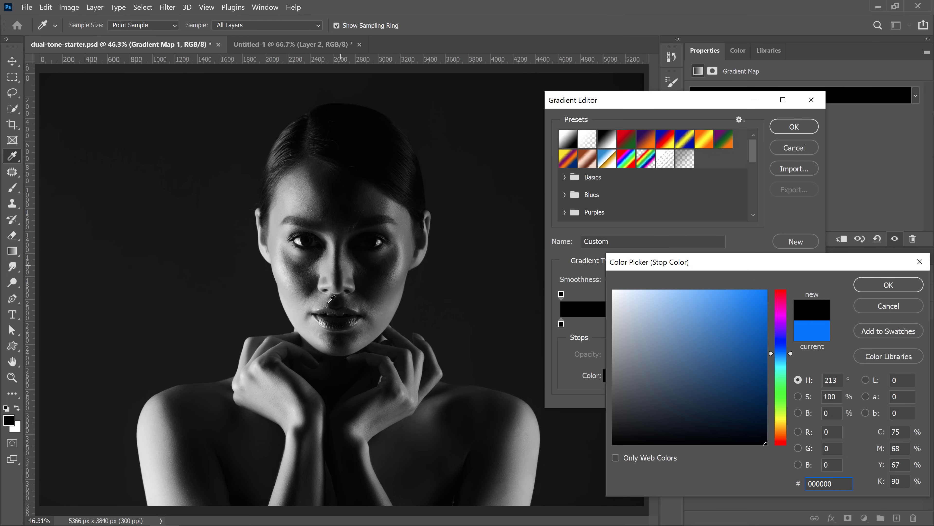
pyautogui.moveTo(732, 321); pyautogui.dragTo(795, 284)
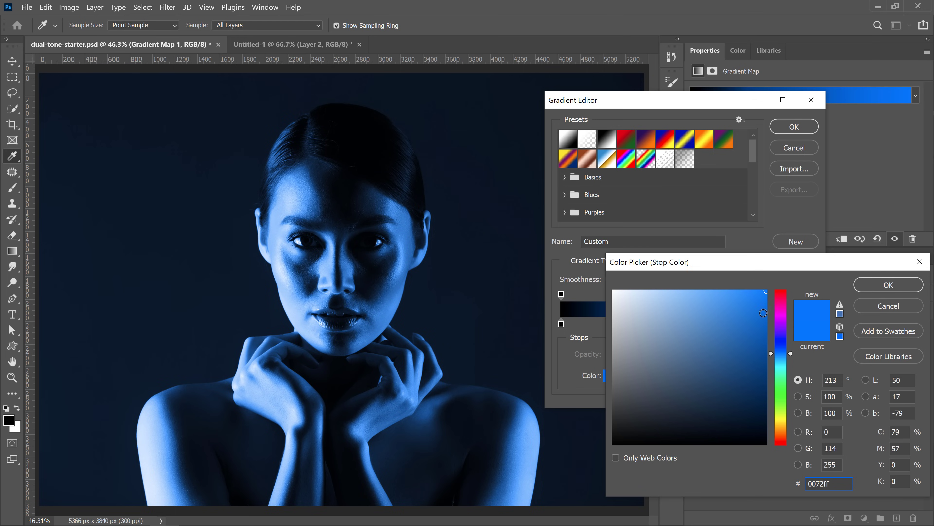
pyautogui.moveTo(782, 342)
pyautogui.mouseDown()
pyautogui.moveTo(781, 296)
pyautogui.moveTo(783, 421)
pyautogui.mouseUp()
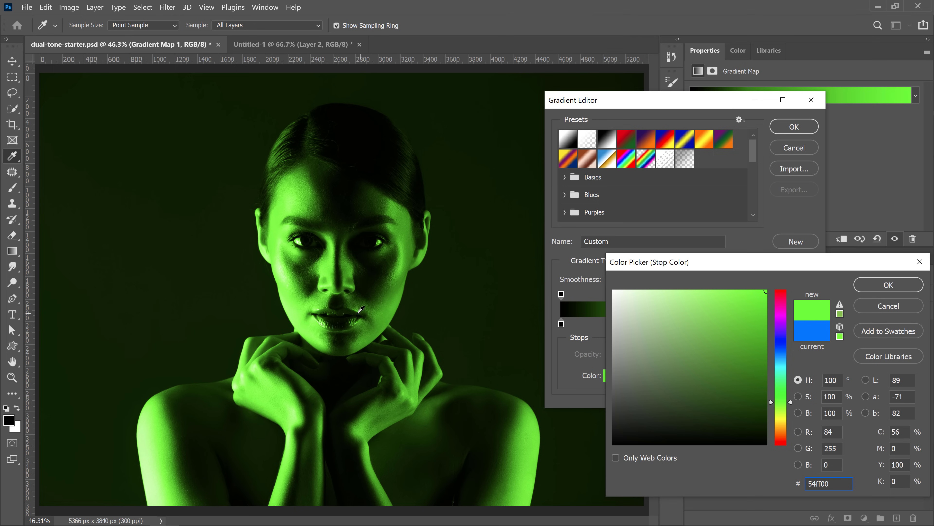
pyautogui.click(882, 307)
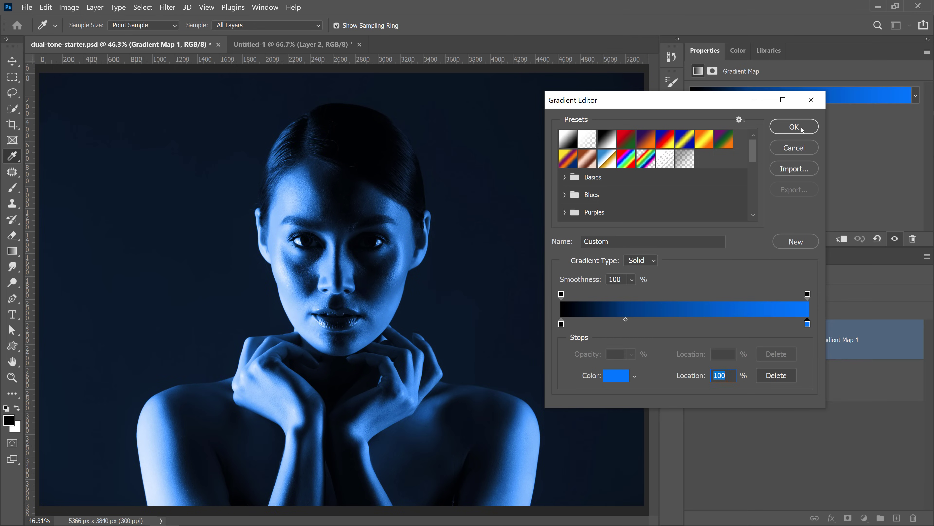
pyautogui.click(794, 126)
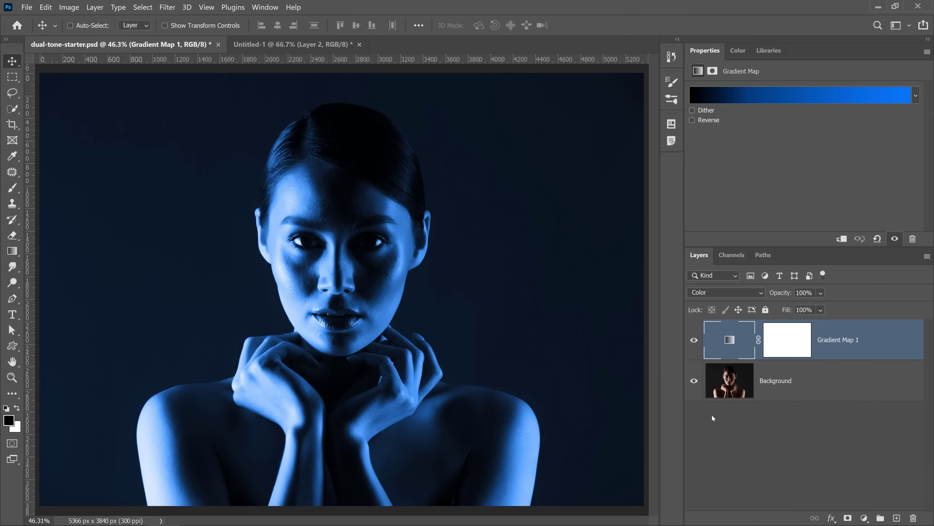
# Step: Delete the Gradient Map layer's mask and select the woman with the Subject selection command
pyautogui.rightClick(788, 347)
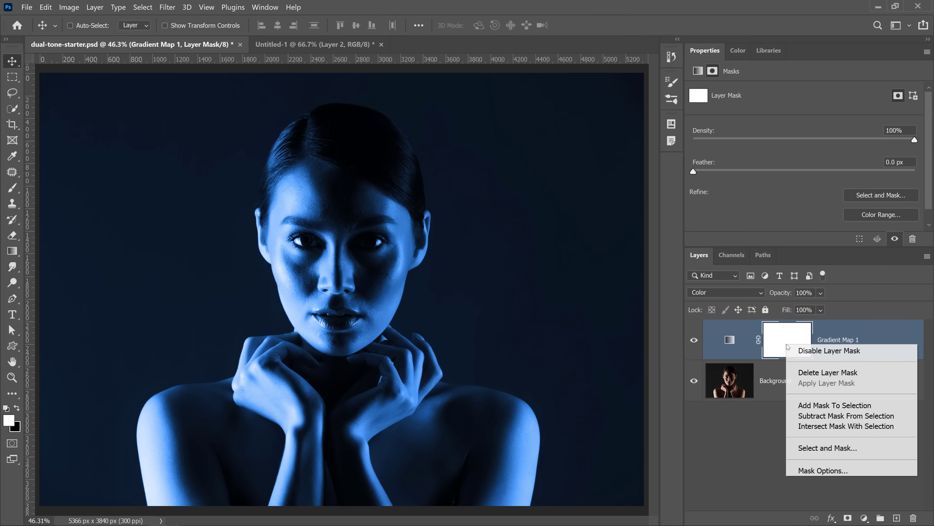
pyautogui.click(820, 372)
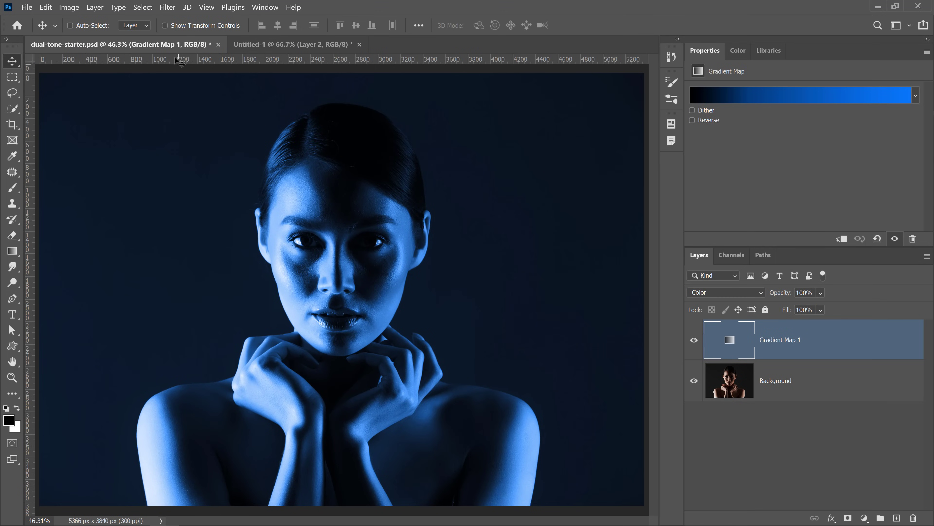
pyautogui.click(147, 9)
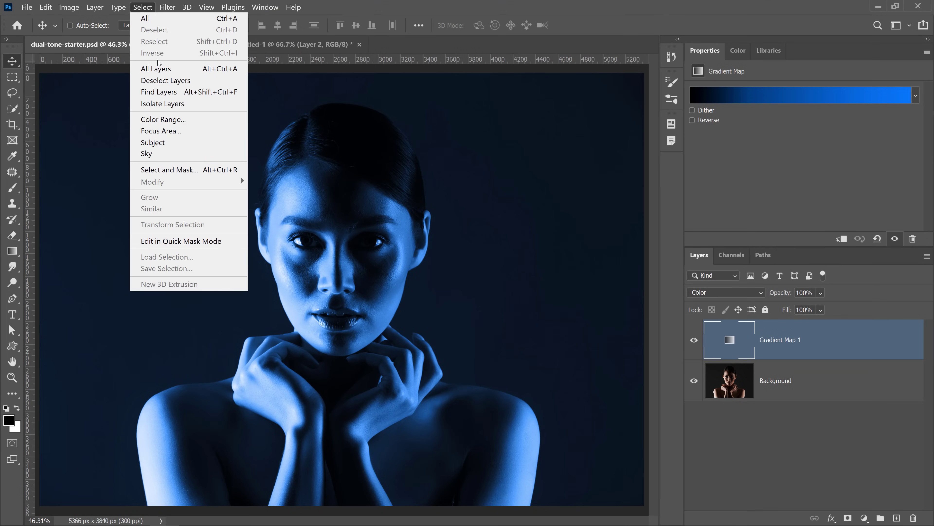
pyautogui.click(169, 142)
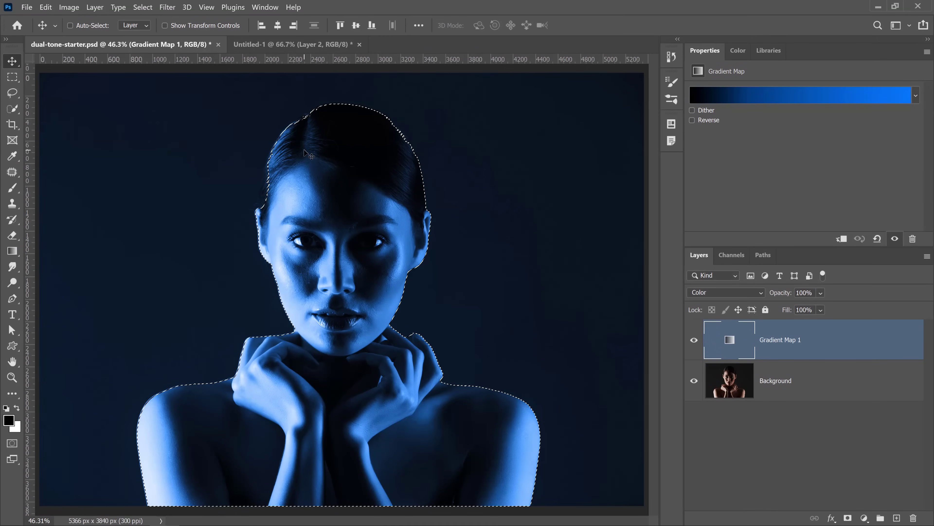
pyautogui.moveTo(13, 109); pyautogui.dragTo(71, 118)
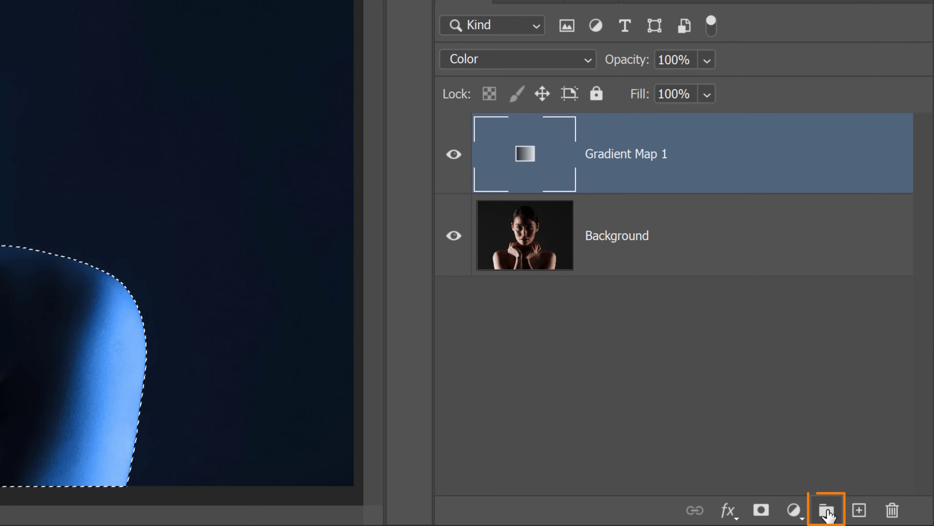
# Step: Place the Gradient Map layer in a new group named Gradient and mask the group with the active selection of the woman
pyautogui.click(827, 512)
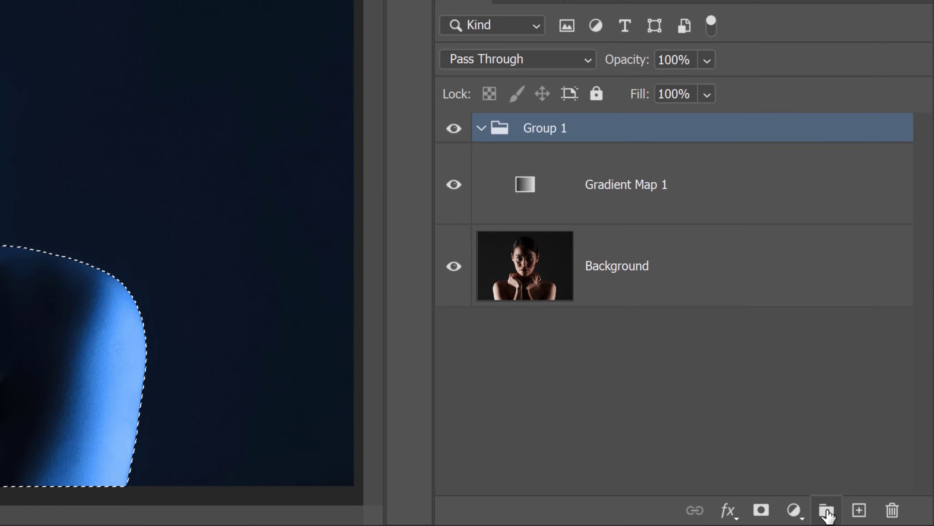
pyautogui.doubleClick(548, 128)
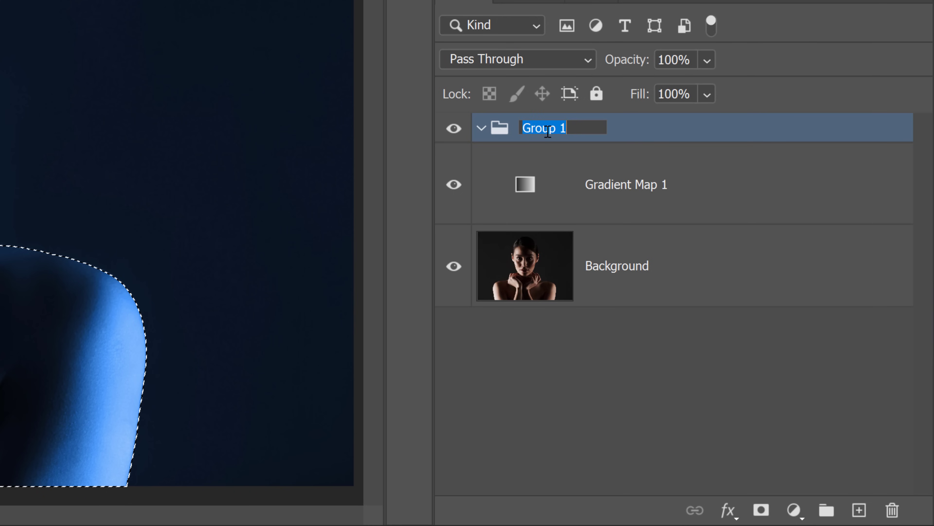
pyautogui.write('Gradient')
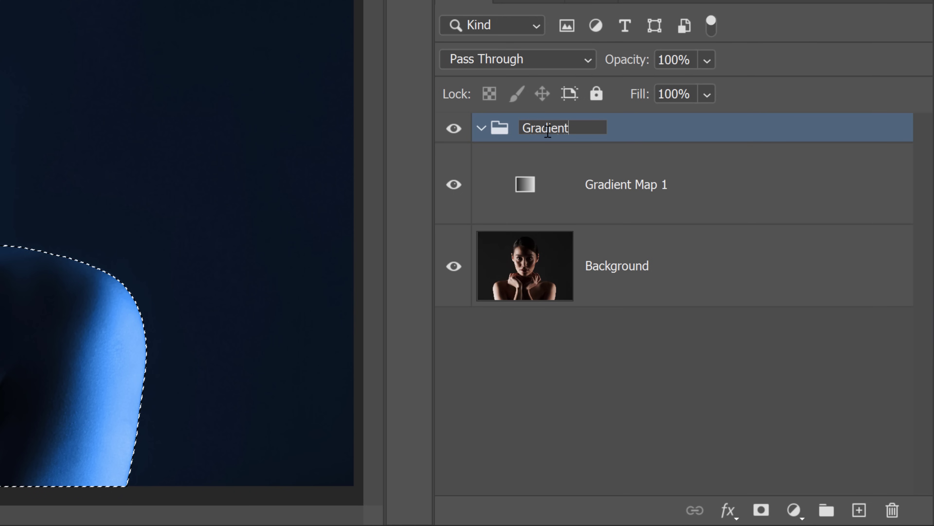
pyautogui.press('Return')
pyautogui.moveTo(536, 163); pyautogui.dragTo(542, 202)
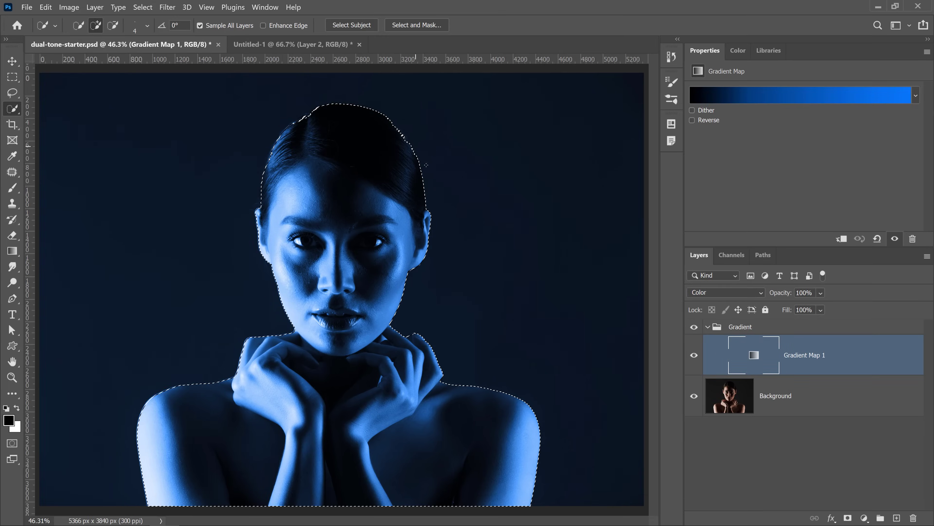
pyautogui.click(791, 326)
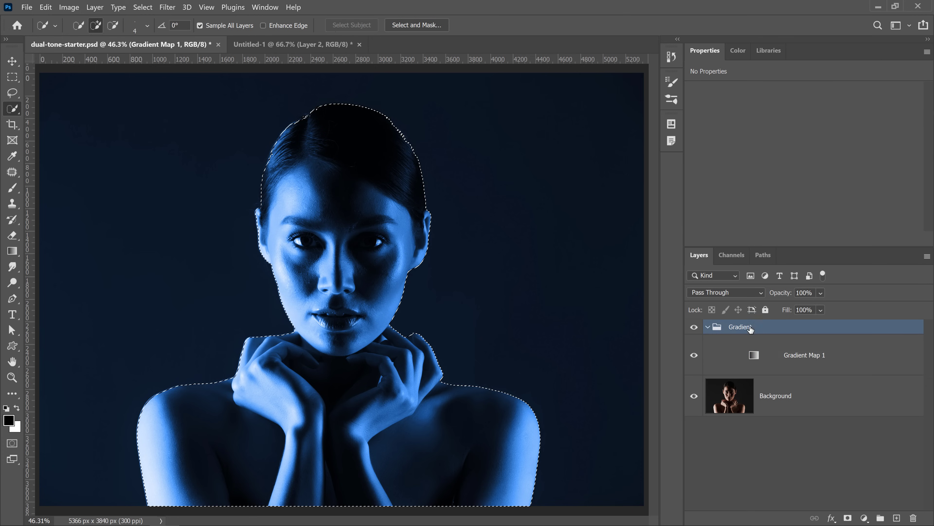
pyautogui.click(848, 517)
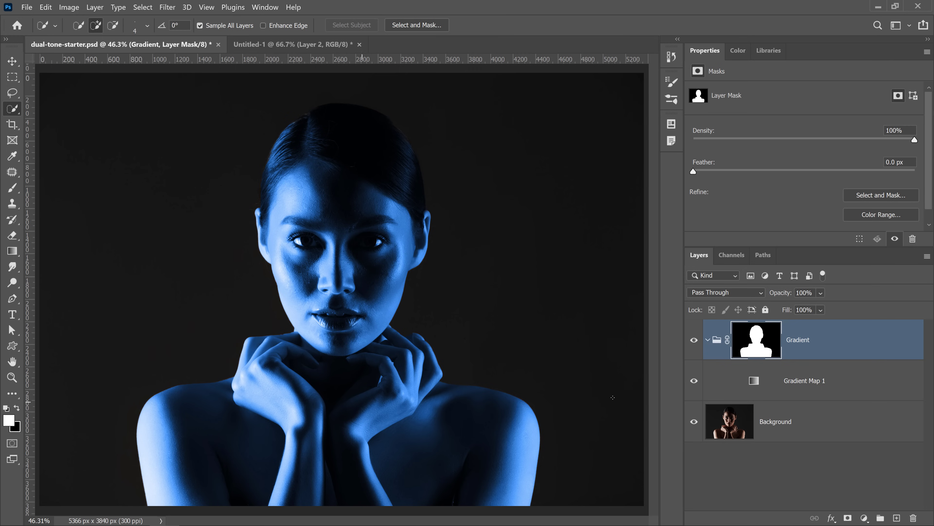
# Step: Rename the Gradient Map layer as Blue and give it a blue color label
pyautogui.click(816, 385)
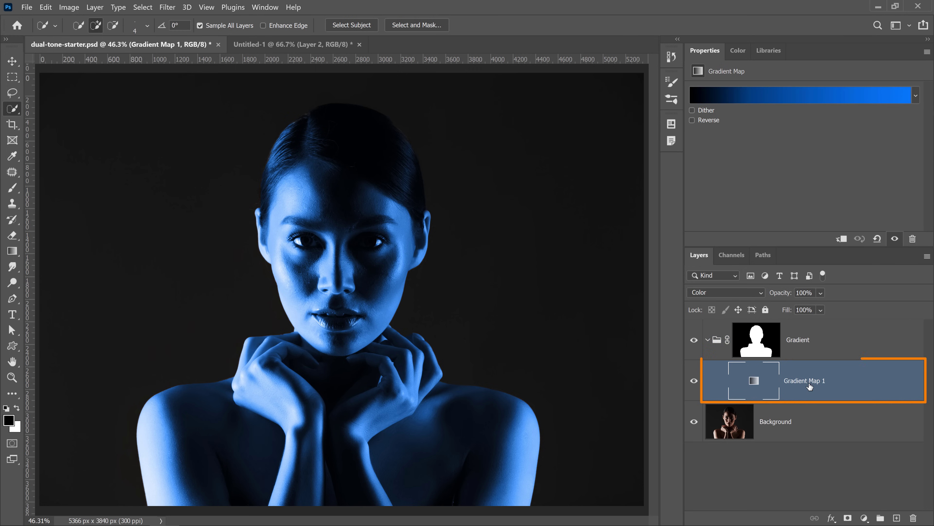
pyautogui.doubleClick(817, 381)
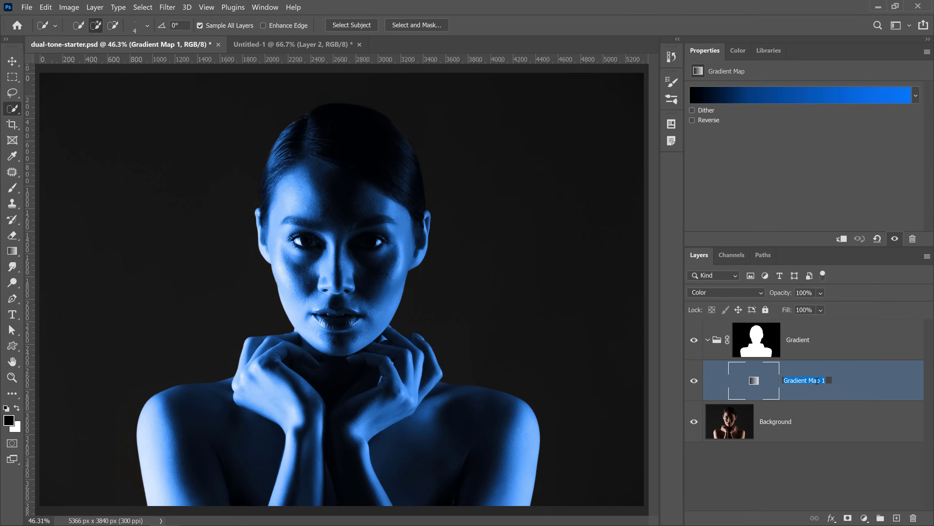
pyautogui.press('Return')
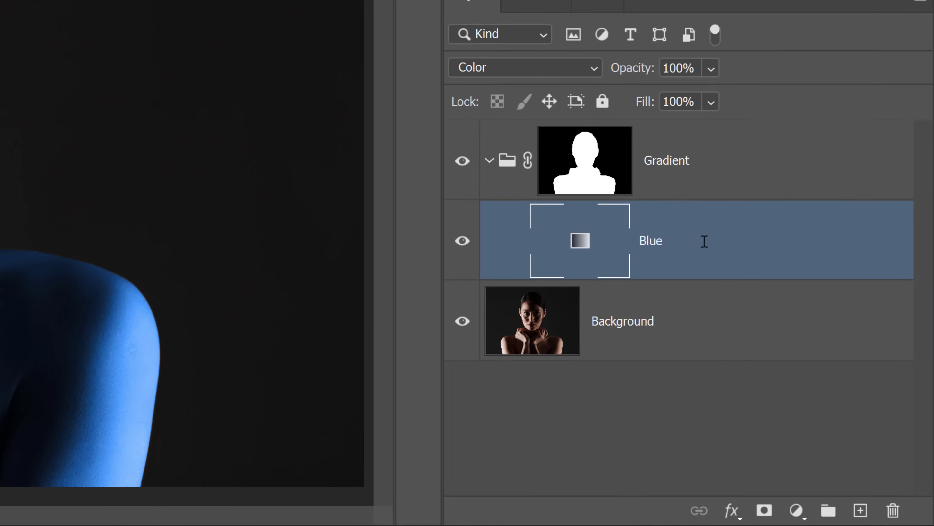
pyautogui.rightClick(817, 381)
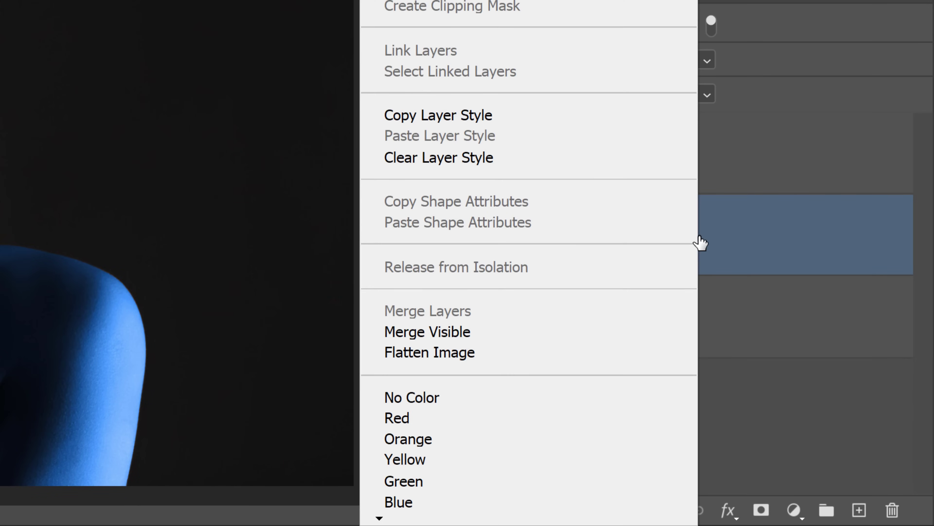
pyautogui.click(467, 502)
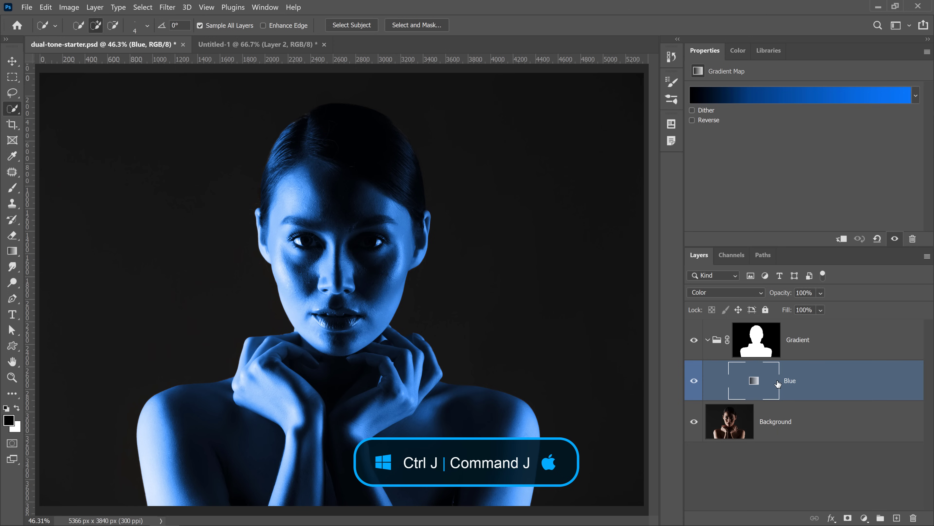
# Step: Duplicate the Blue layer as a layer named Orange and give the copy an orange color label
pyautogui.hotkey('ctrl', 'j')
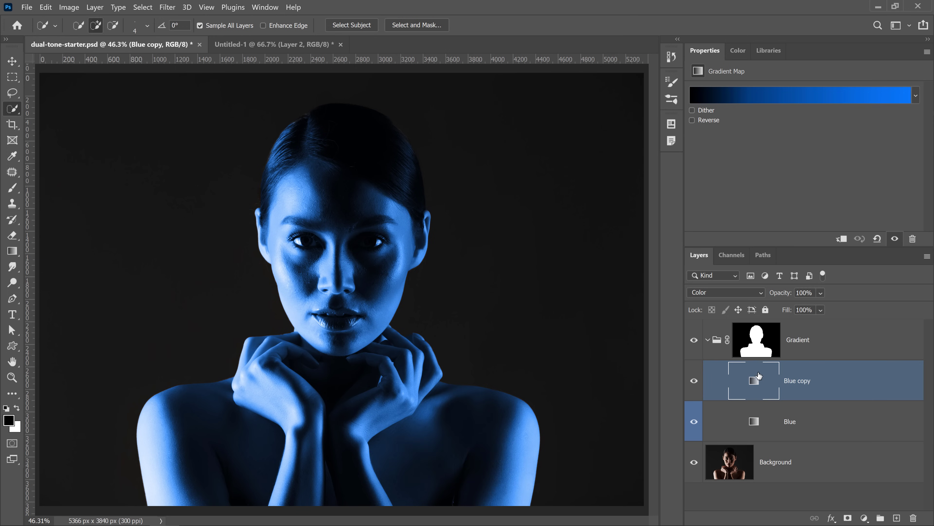
pyautogui.doubleClick(803, 381)
pyautogui.write('Orange')
pyautogui.press('Return')
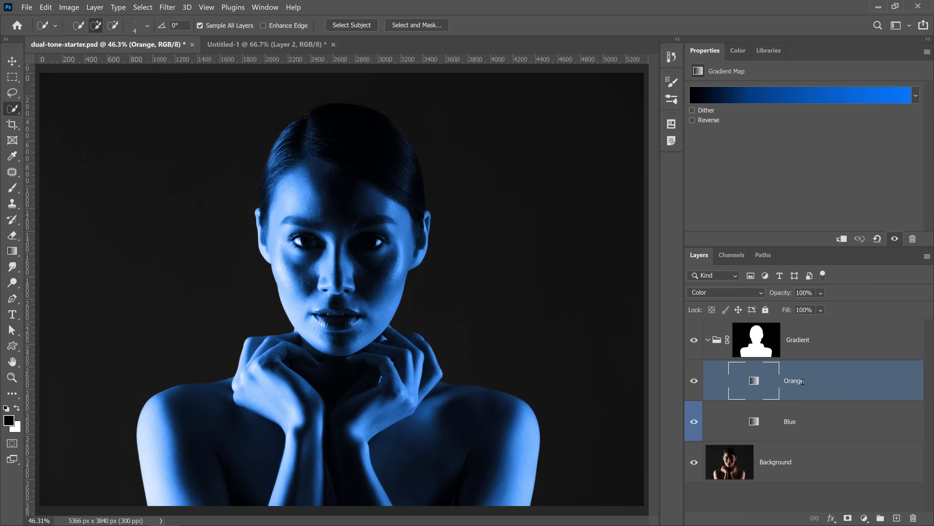
pyautogui.rightClick(805, 389)
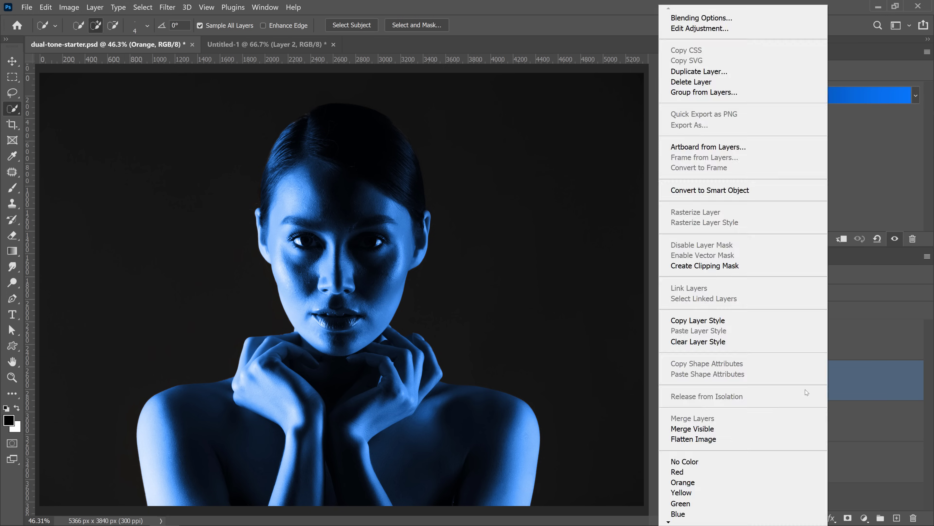
pyautogui.click(727, 482)
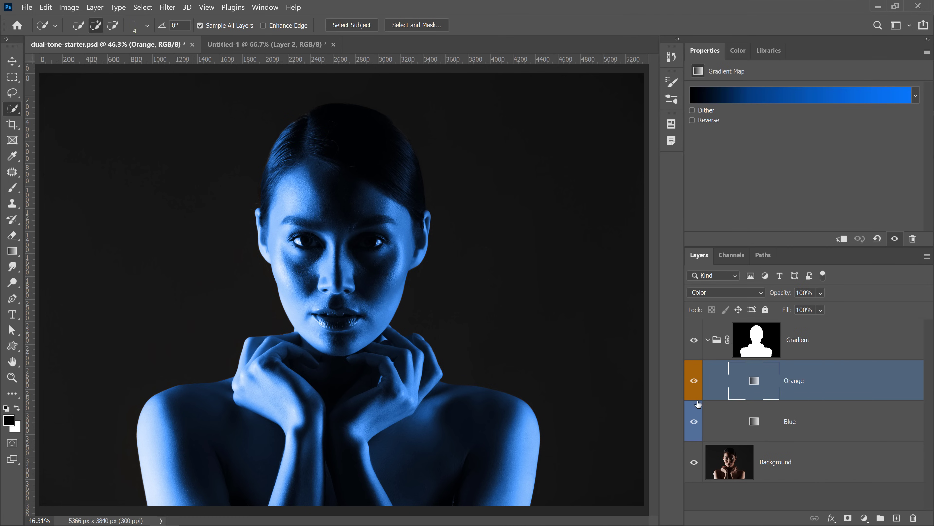
# Step: Change the Orange layer's blue gradient stop to orange (ff6c00), accept the gradient, and toggle the Blue layer's visibility
pyautogui.click(695, 423)
pyautogui.click(842, 98)
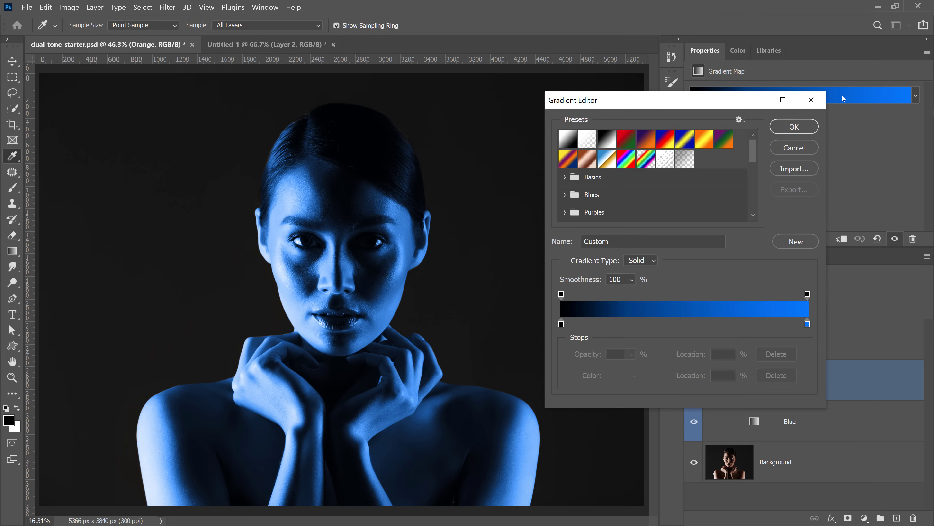
pyautogui.click(807, 324)
pyautogui.doubleClick(807, 325)
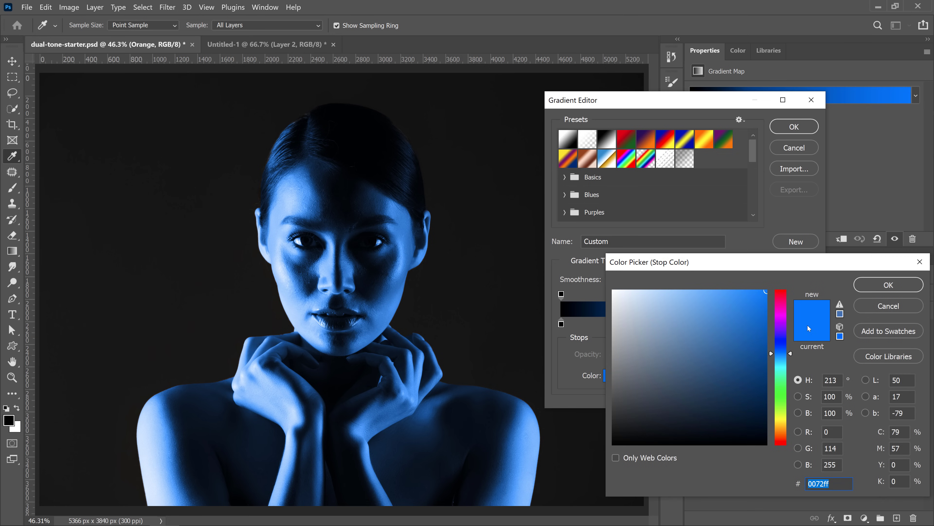
pyautogui.moveTo(791, 353); pyautogui.dragTo(791, 434)
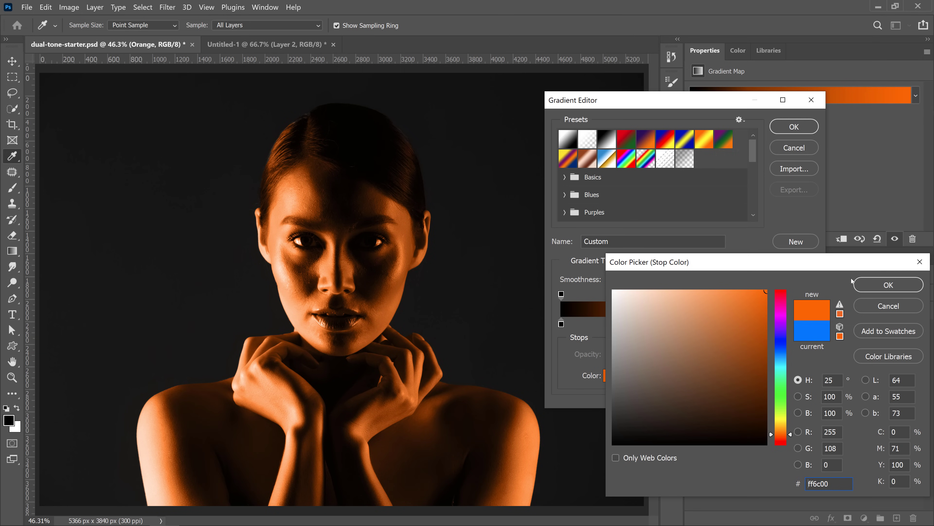
pyautogui.click(887, 285)
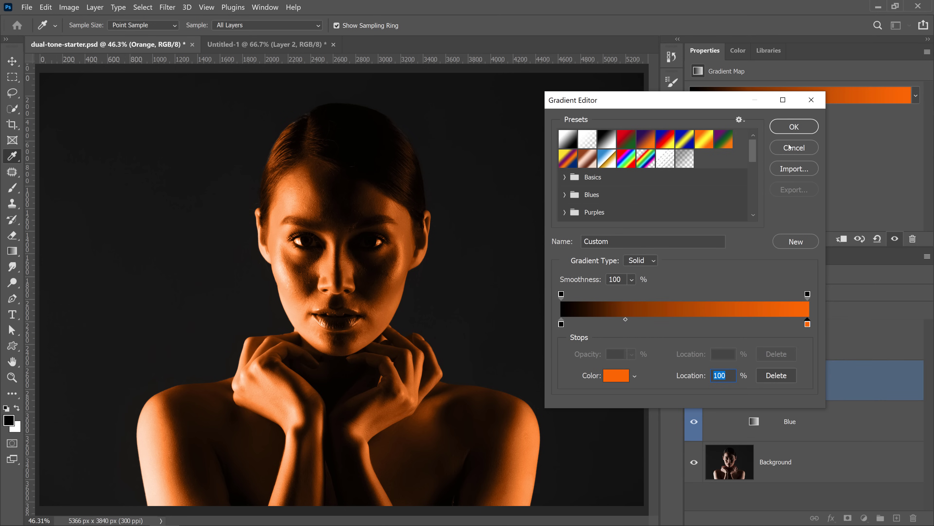
pyautogui.click(794, 126)
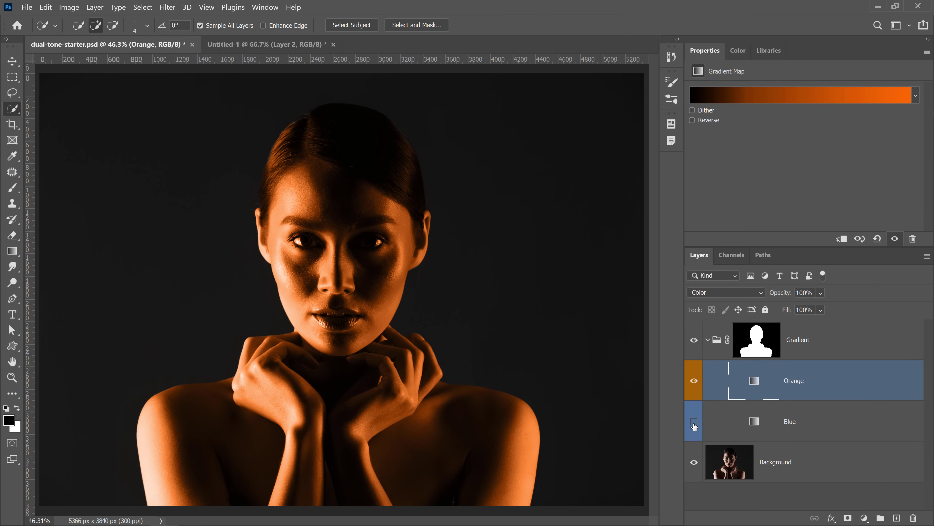
pyautogui.click(694, 425)
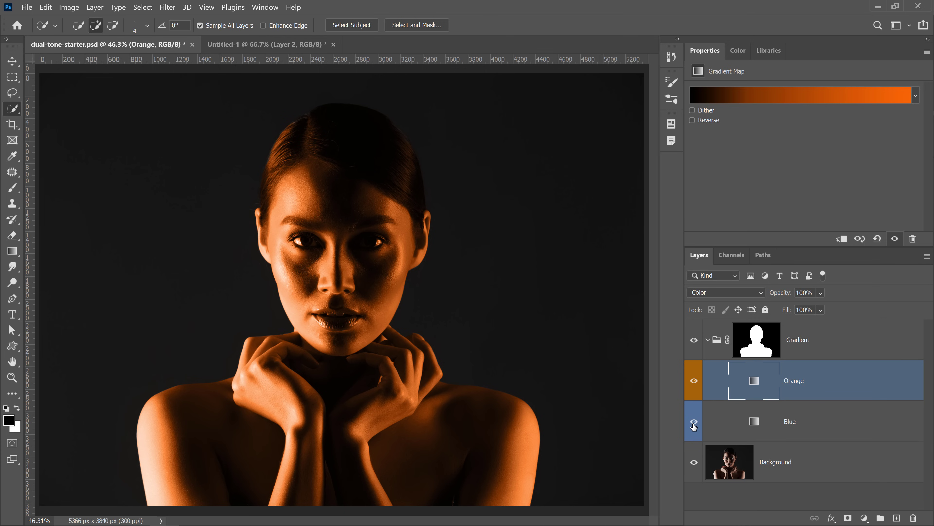
# Step: Try the Normal blending mode on the Blue layer, compare by toggling both gradient map layers' visibility, and restore Color
pyautogui.click(822, 429)
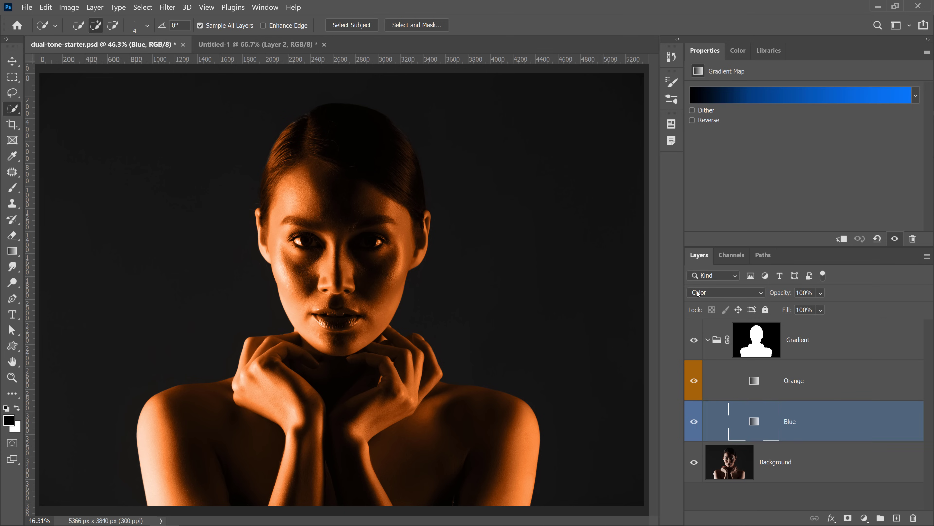
pyautogui.click(725, 293)
pyautogui.click(691, 224)
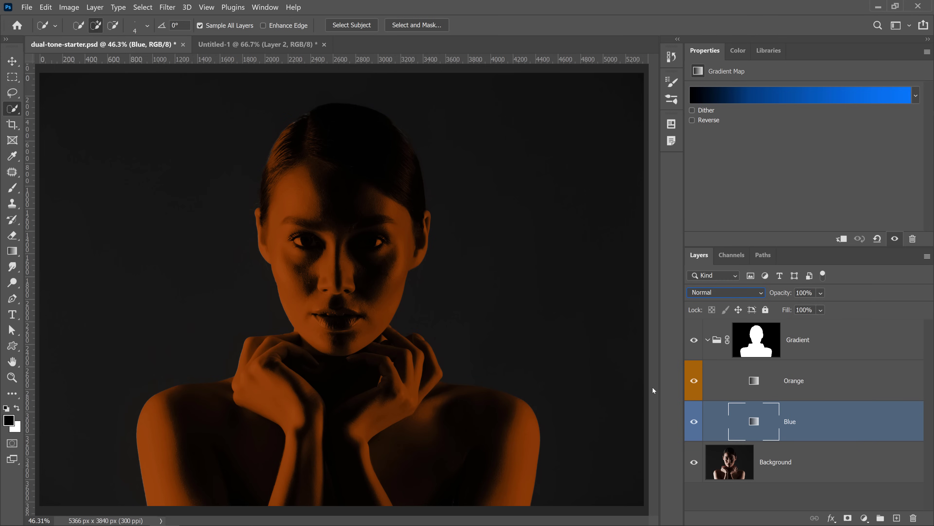
pyautogui.click(694, 423)
pyautogui.click(694, 423)
pyautogui.click(694, 380)
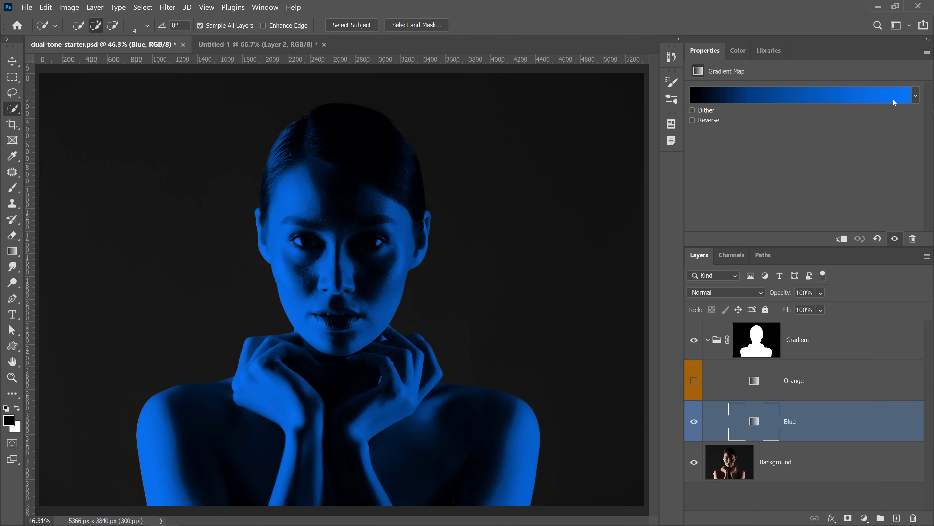
pyautogui.click(694, 381)
pyautogui.click(697, 294)
pyautogui.click(692, 505)
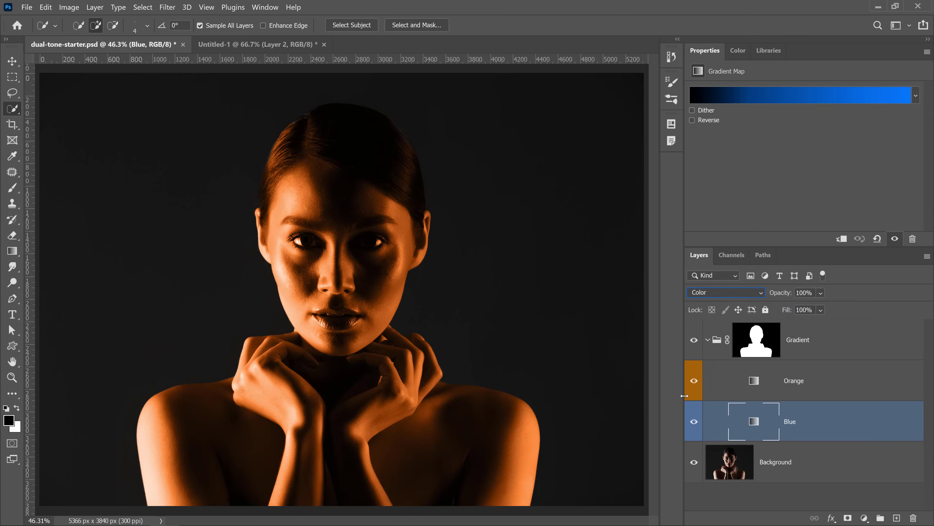
# Step: Compare the image with the Orange layer hidden and shown, add a black layer mask to Orange, and activate the Brush tool
pyautogui.click(694, 383)
pyautogui.click(806, 388)
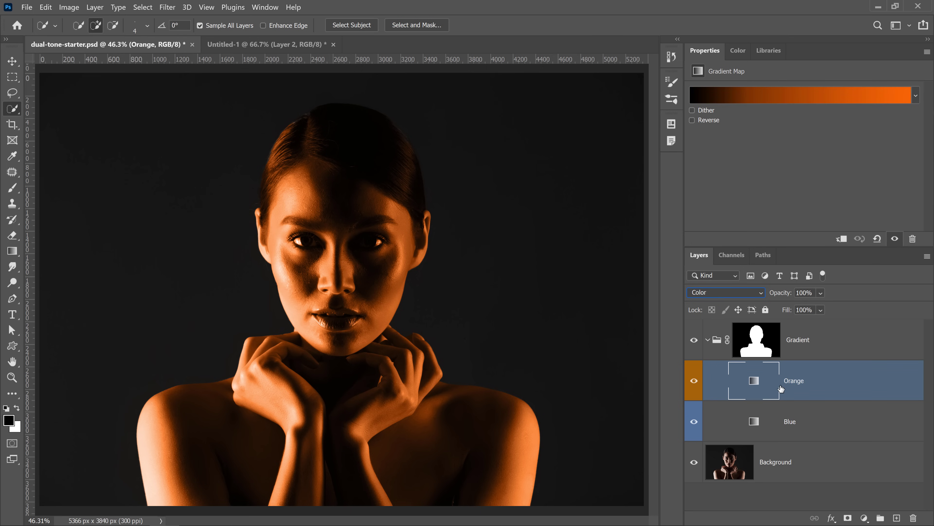
pyautogui.click(694, 380)
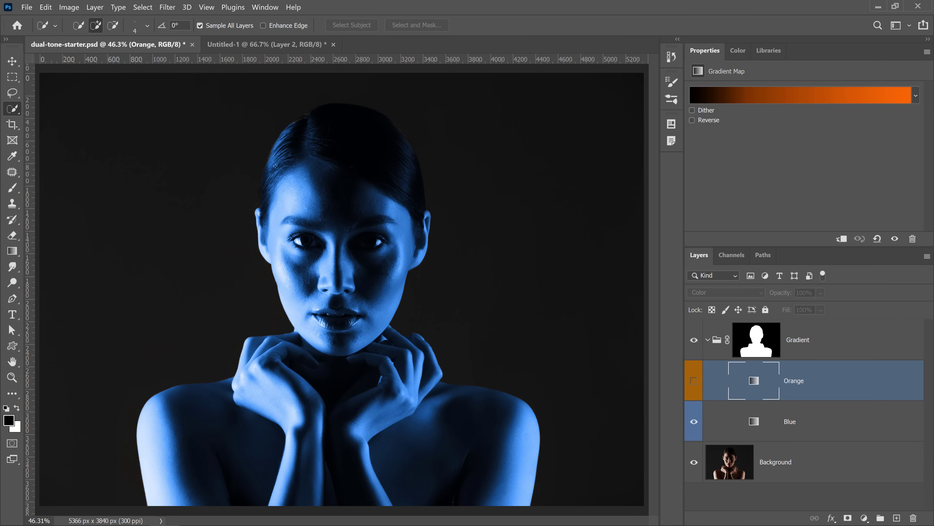
pyautogui.click(694, 381)
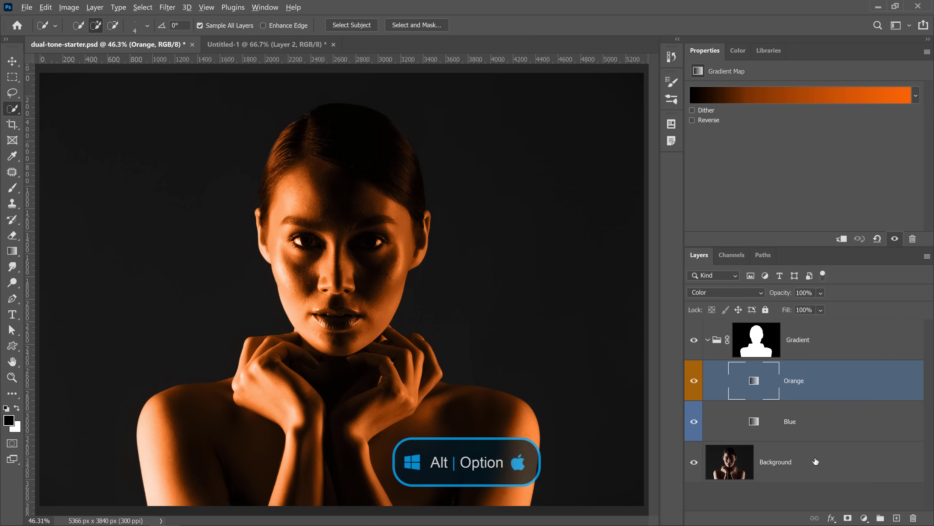
pyautogui.keyDown('alt'); pyautogui.click(848, 518); pyautogui.keyUp('alt')
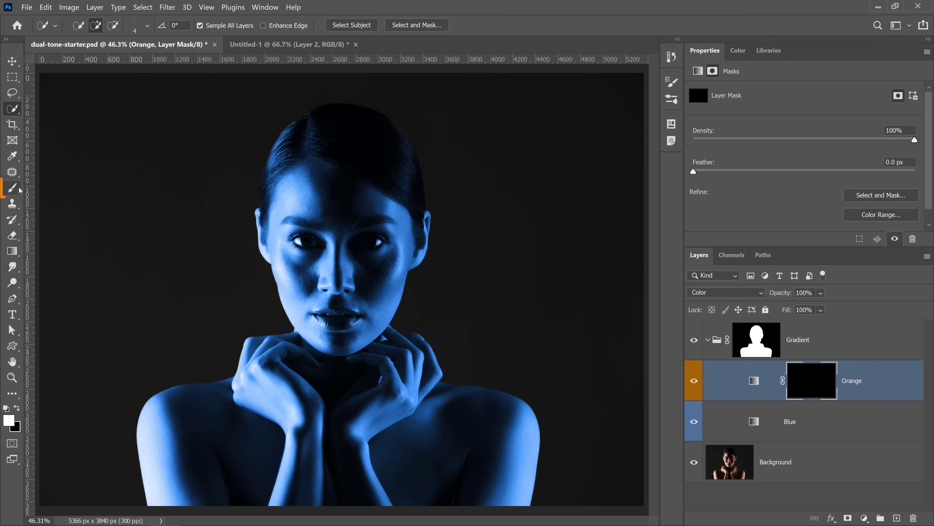
pyautogui.moveTo(12, 187); pyautogui.dragTo(55, 186)
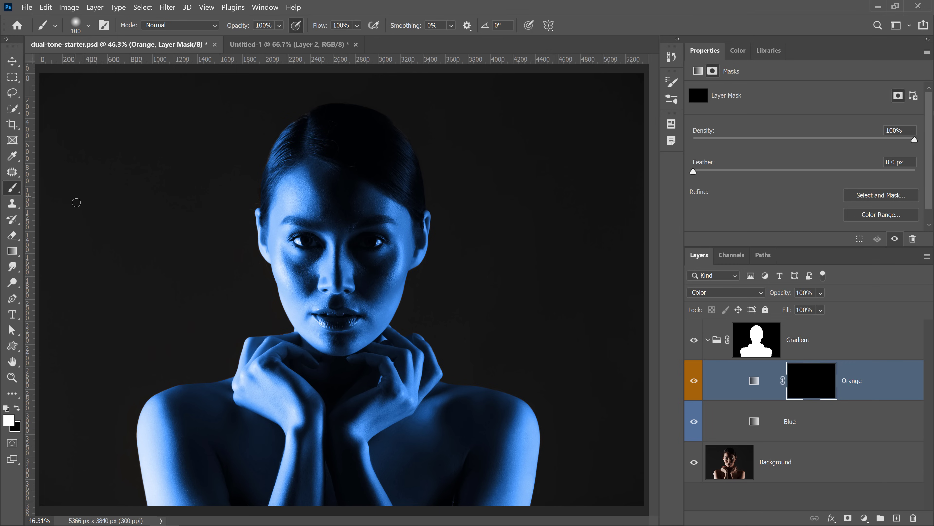
# Step: Try gray (929292) as the foreground color, reset to the default white and black, and swap them so black is the foreground
pyautogui.click(10, 420)
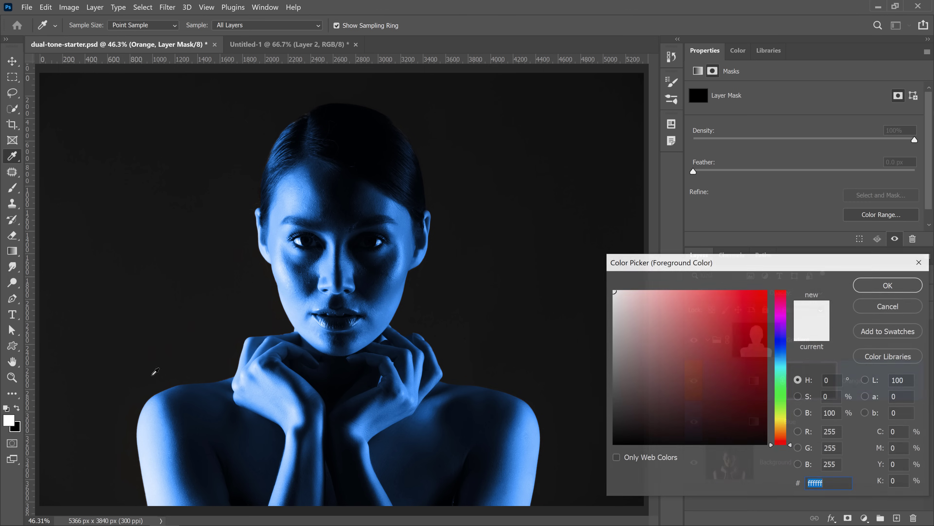
pyautogui.moveTo(618, 381); pyautogui.dragTo(614, 356)
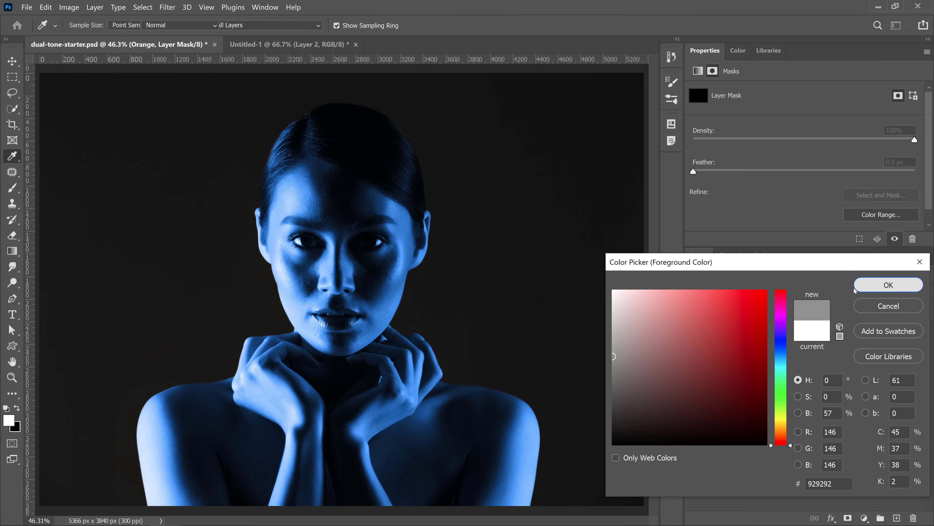
pyautogui.click(889, 285)
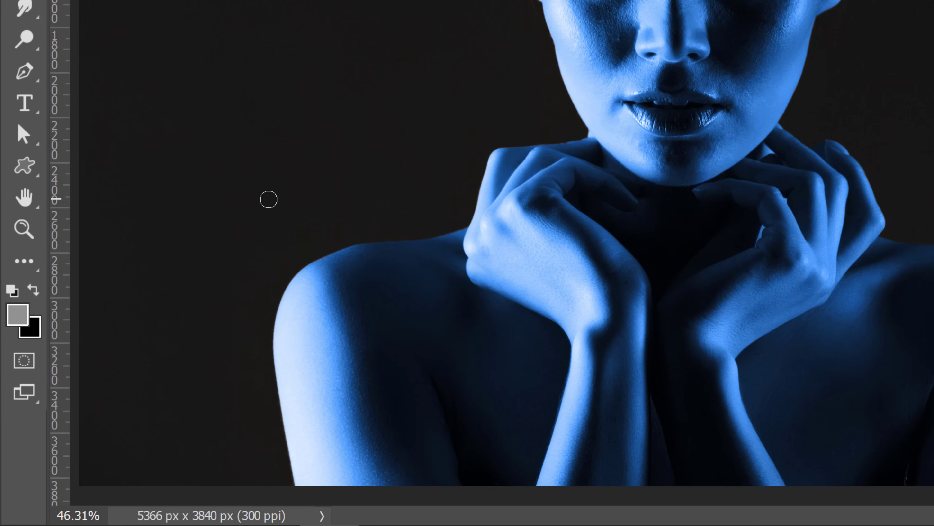
pyautogui.press('d')
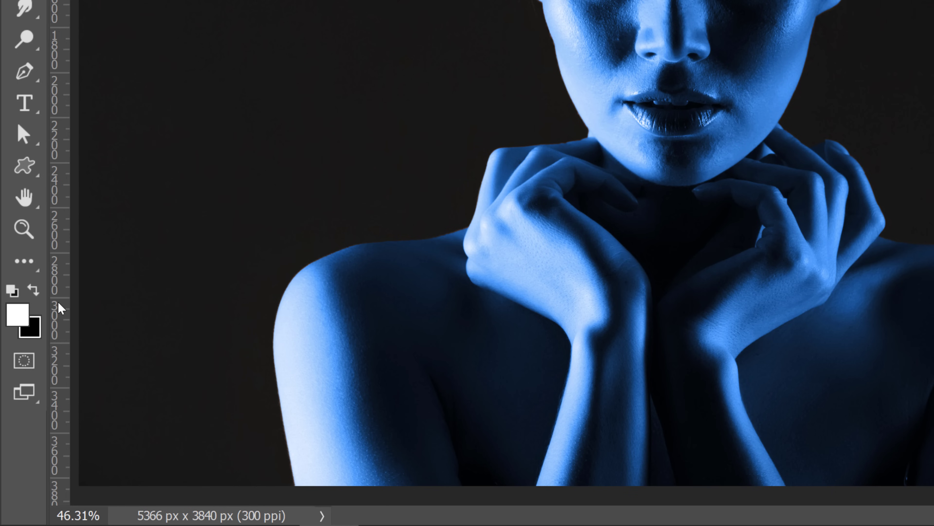
pyautogui.press('x')
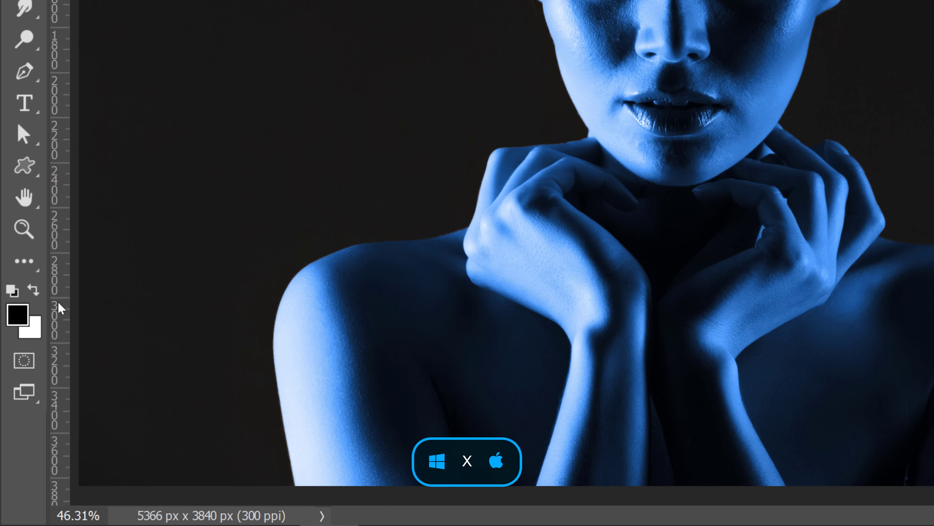
# Step: Make white the foreground color and enable pen pressure control for the brush opacity
pyautogui.press('x')
pyautogui.press('x')
pyautogui.press('x')
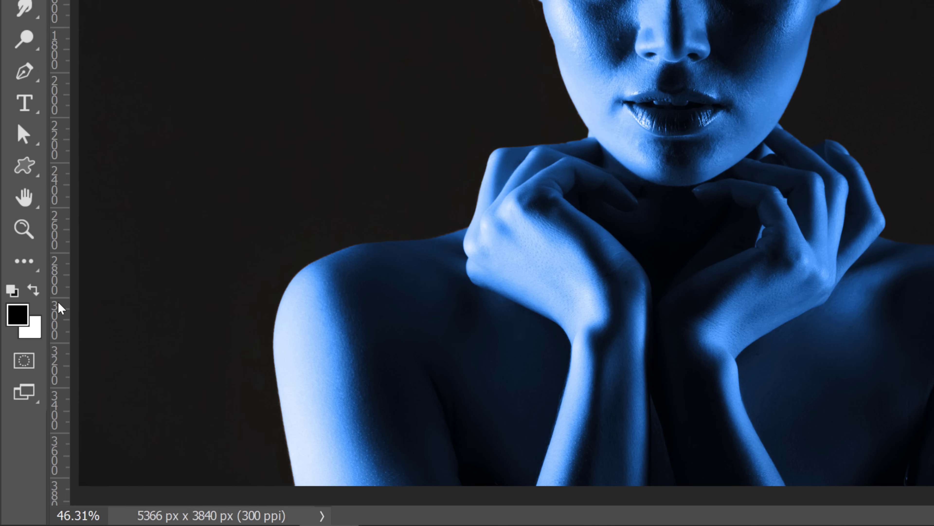
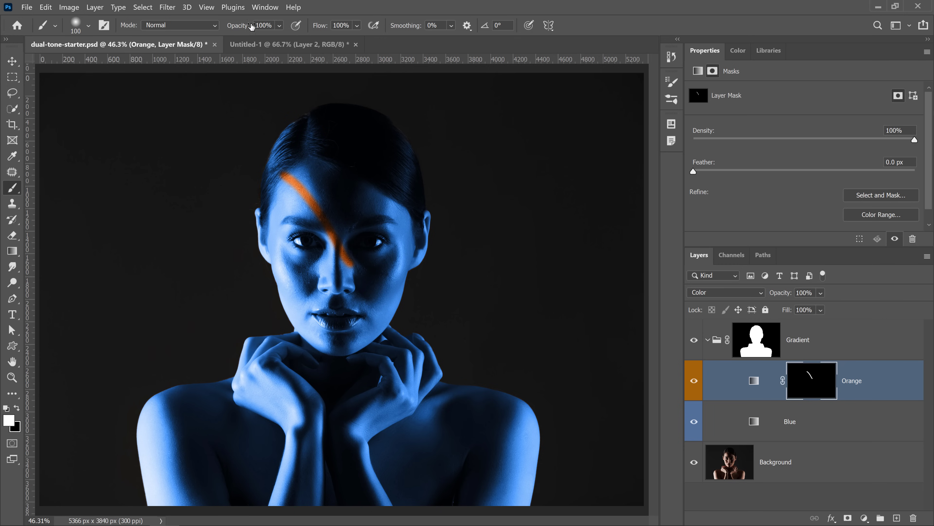
pyautogui.click(297, 26)
# Step: Paint white on the Orange layer's mask along the image-left edge of the face, the hands and the shoulder
pyautogui.moveTo(281, 195)
pyautogui.mouseDown()
pyautogui.moveTo(290, 192)
pyautogui.moveTo(285, 176)
pyautogui.moveTo(291, 190)
pyautogui.moveTo(281, 187)
pyautogui.moveTo(308, 215)
pyautogui.mouseUp()
pyautogui.moveTo(345, 400); pyautogui.dragTo(333, 412)
pyautogui.moveTo(383, 389); pyautogui.dragTo(380, 366)
pyautogui.moveTo(183, 384)
pyautogui.mouseDown()
pyautogui.moveTo(158, 447)
pyautogui.moveTo(163, 398)
pyautogui.moveTo(228, 377)
pyautogui.moveTo(238, 349)
pyautogui.mouseUp()
# Step: Reduce the brush size to 50 and paint white on the Orange mask over the back of the image-left hand
pyautogui.scroll(3, 249, 391)
pyautogui.press('[')
pyautogui.press('[')
pyautogui.press('[')
pyautogui.press('[')
pyautogui.press('[')
pyautogui.press('x')
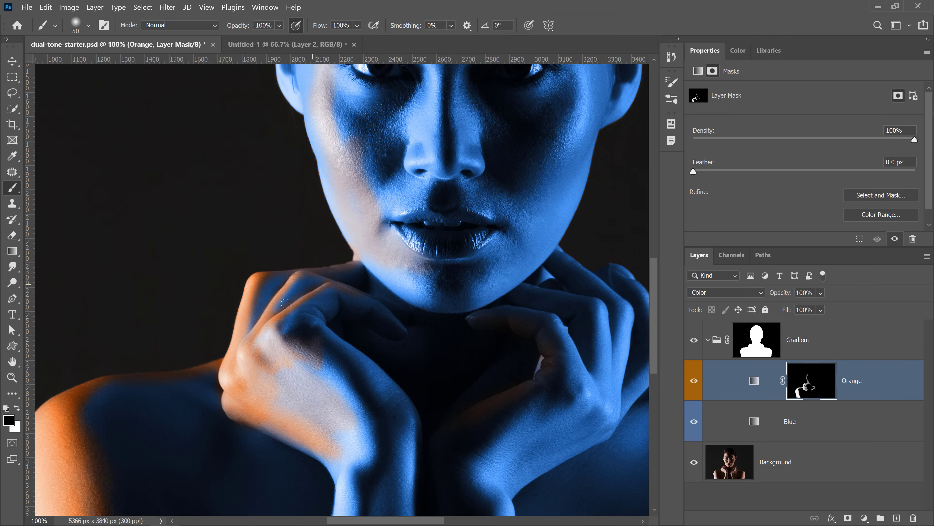
pyautogui.press('x')
pyautogui.moveTo(351, 441); pyautogui.dragTo(338, 370)
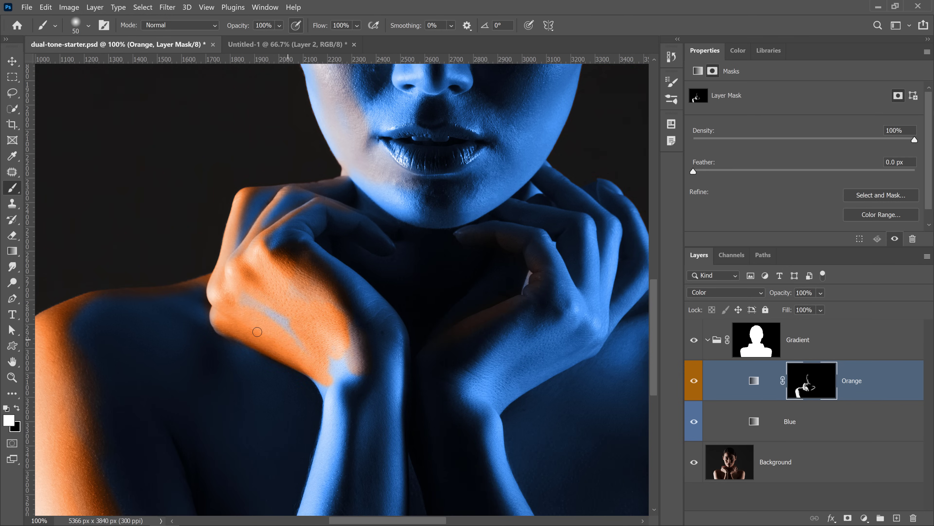
# Step: Paint white on the Orange mask over the image-left half of the face, forehead and hair, enlarging the brush to 300 for broad areas
pyautogui.scroll(-3, 289, 475)
pyautogui.scroll(10, 308, 334)
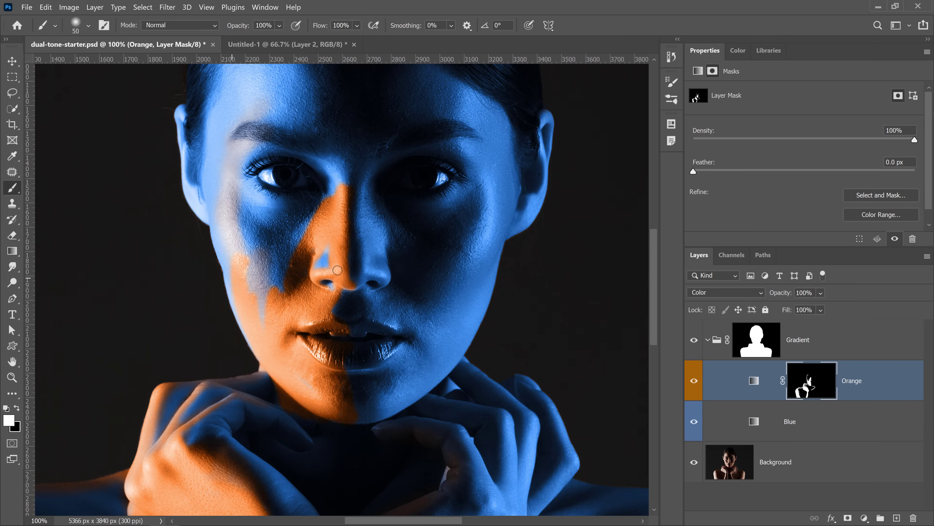
pyautogui.scroll(3, 226, 284)
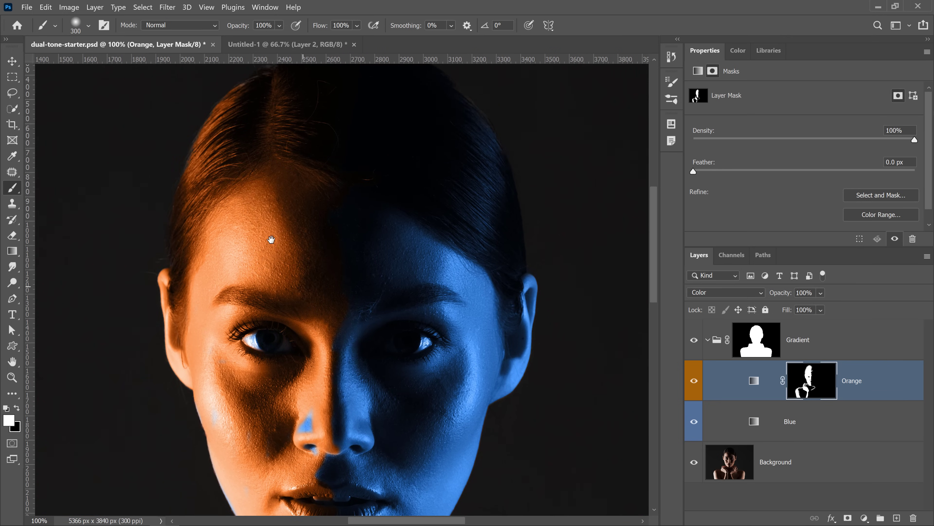
pyautogui.scroll(-10, 486, 326)
pyautogui.press('h')
pyautogui.hotkey('ctrl', '0')
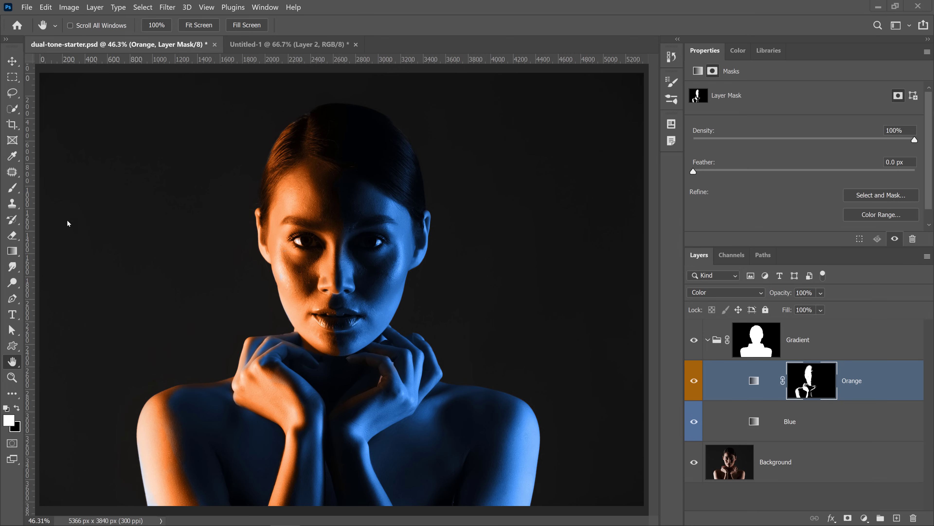
pyautogui.press('b')
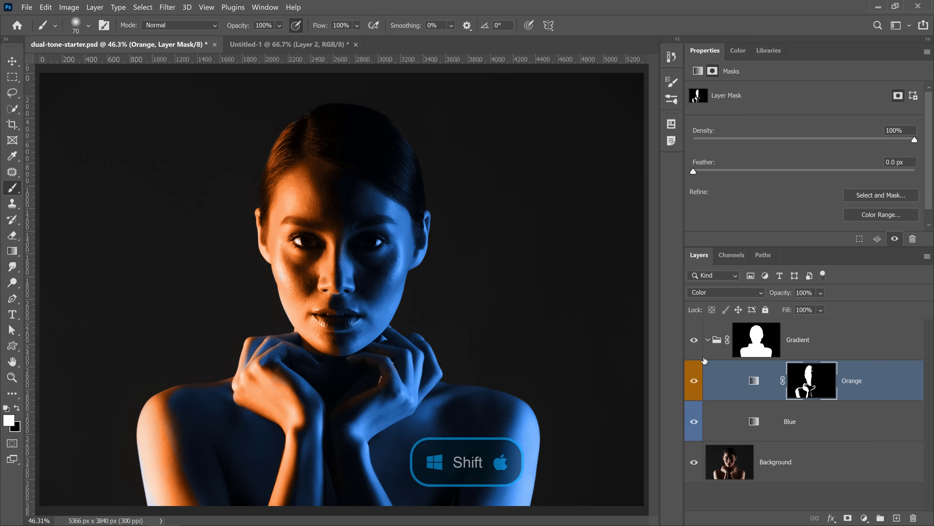
# Step: Add a Levels adjustment layer inside the Gradient group and move it directly below the Blue layer
pyautogui.keyDown('shift'); pyautogui.click(755, 344); pyautogui.keyUp('shift')
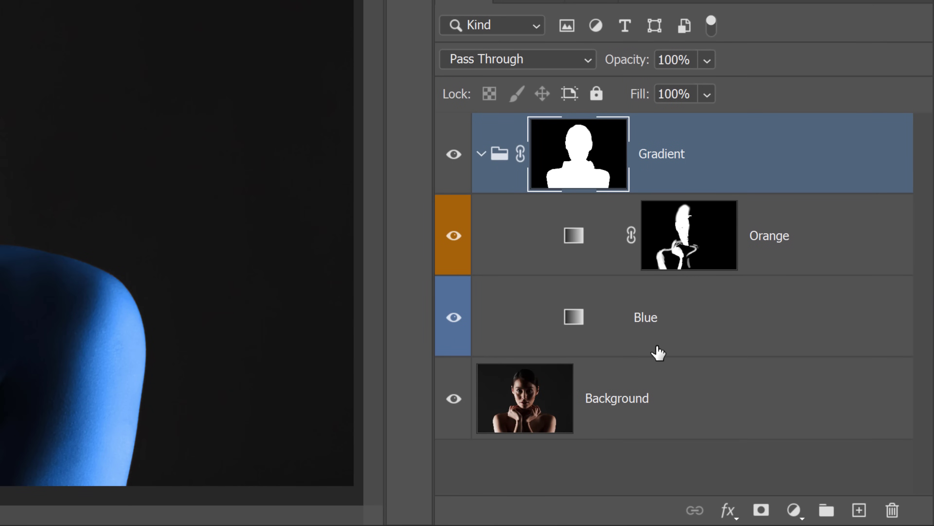
pyautogui.click(660, 349)
pyautogui.click(793, 510)
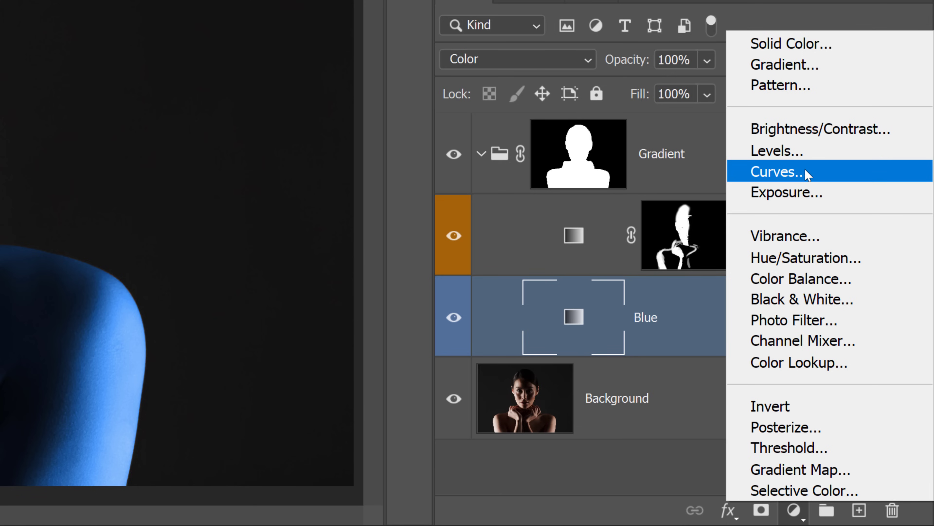
pyautogui.click(802, 152)
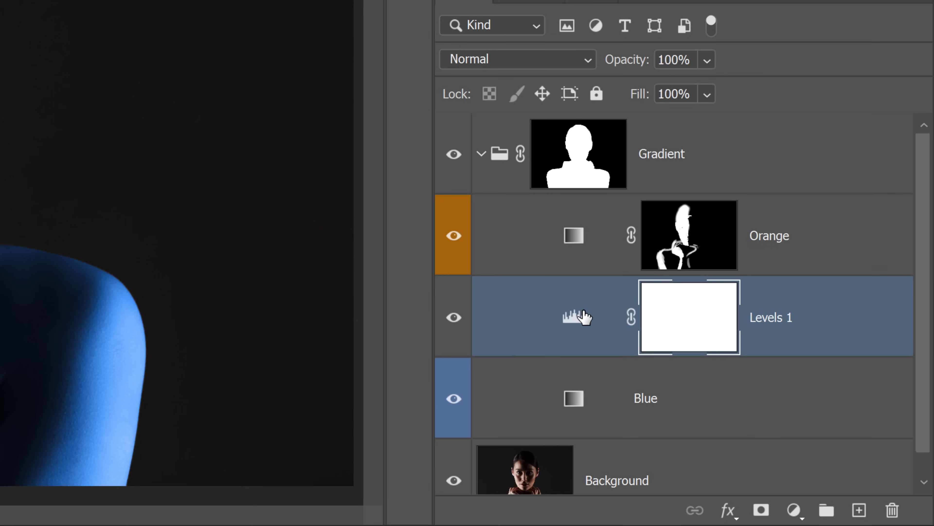
pyautogui.moveTo(578, 318); pyautogui.dragTo(598, 426)
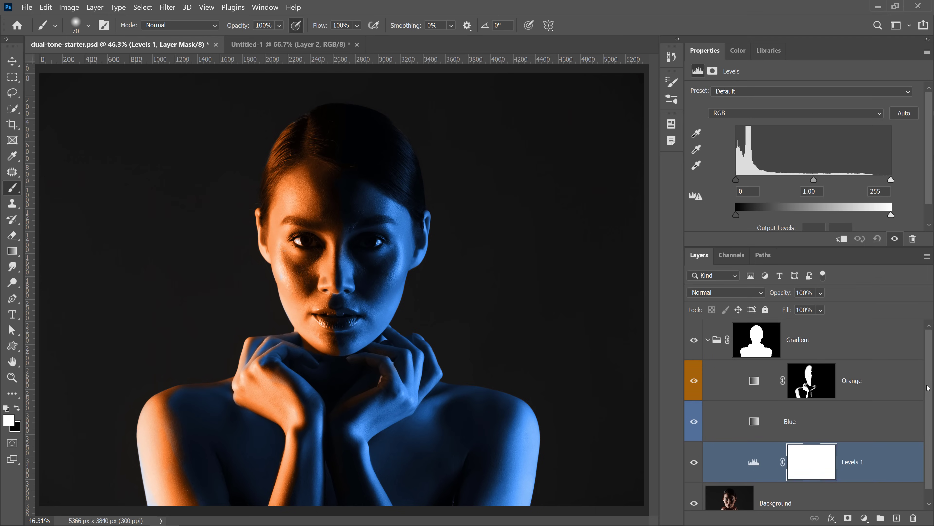
# Step: Set the midtone input level of the Levels 1 layer to 0.91
pyautogui.scroll(-1, 923, 321)
pyautogui.click(755, 449)
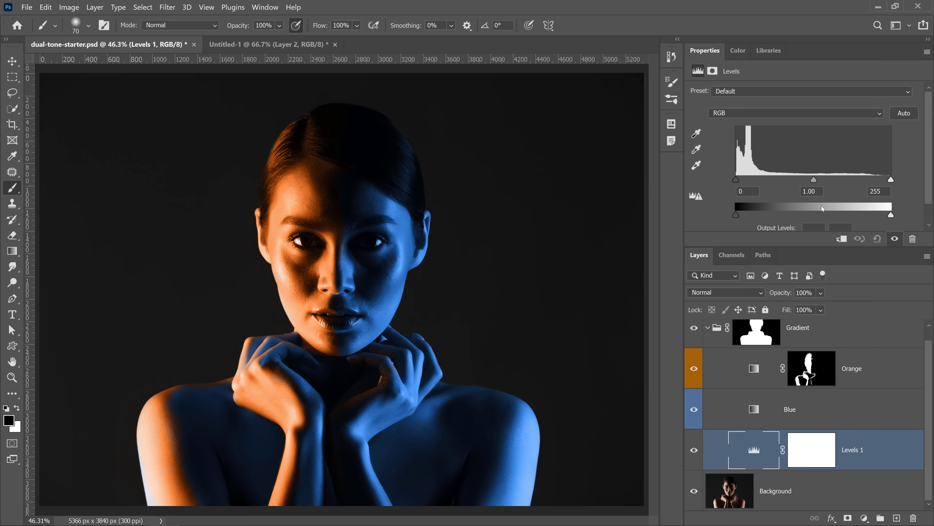
pyautogui.moveTo(818, 180)
pyautogui.mouseDown()
pyautogui.moveTo(851, 177)
pyautogui.moveTo(803, 182)
pyautogui.moveTo(819, 182)
pyautogui.mouseUp()
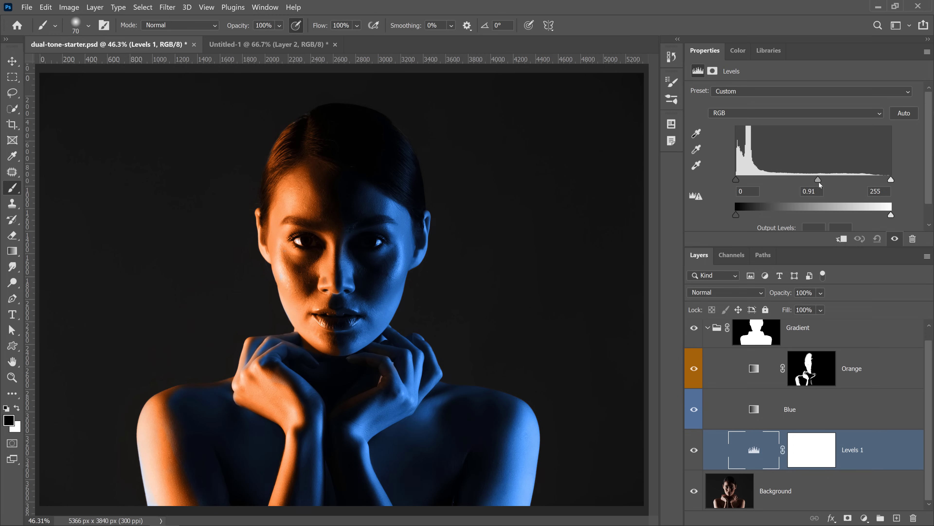
pyautogui.click(760, 383)
pyautogui.press('x')
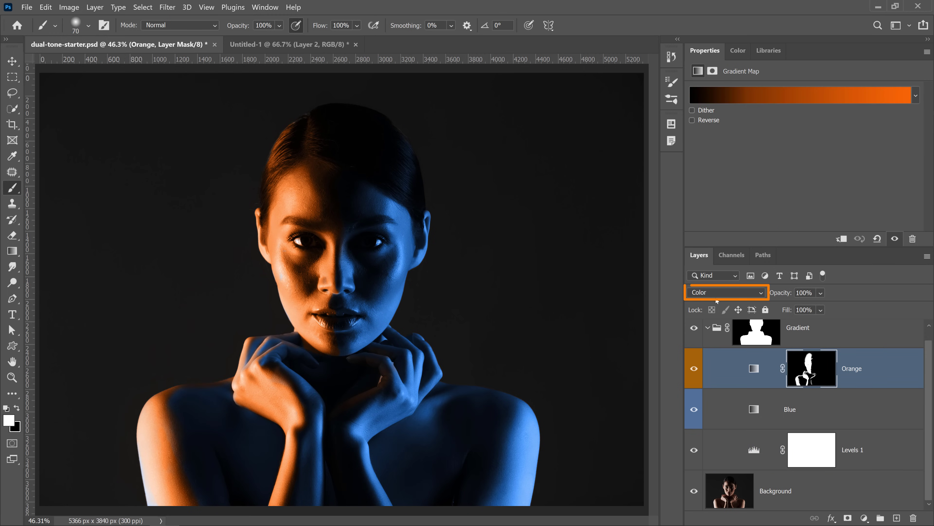
pyautogui.click(808, 102)
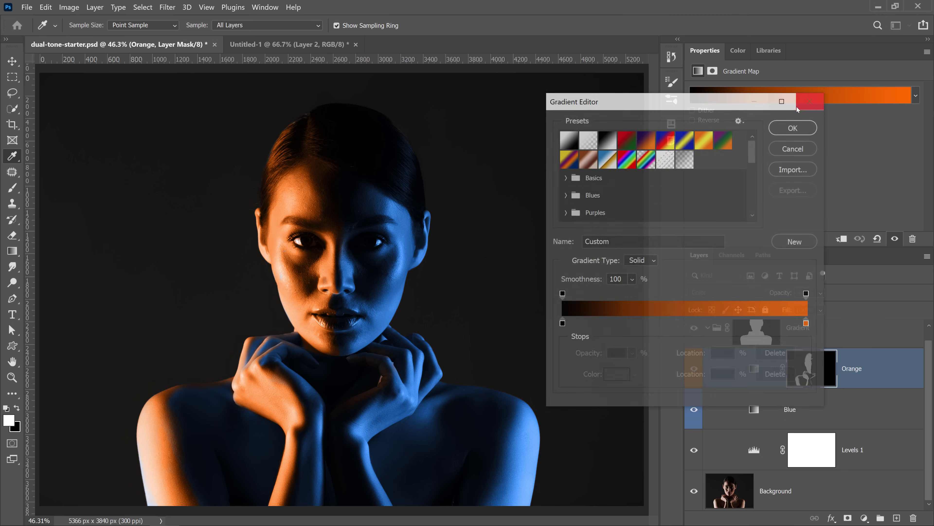
pyautogui.click(807, 324)
pyautogui.doubleClick(807, 323)
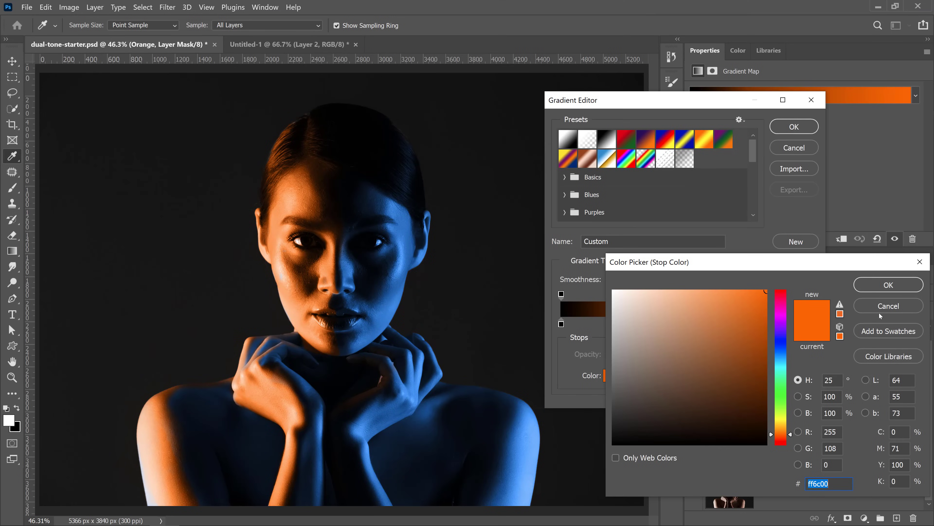
pyautogui.click(879, 312)
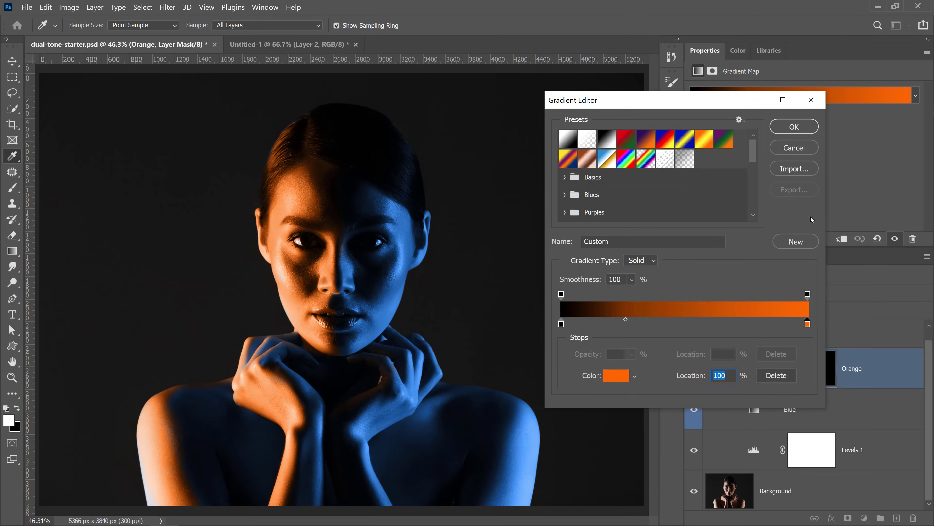
pyautogui.click(808, 147)
pyautogui.press('b')
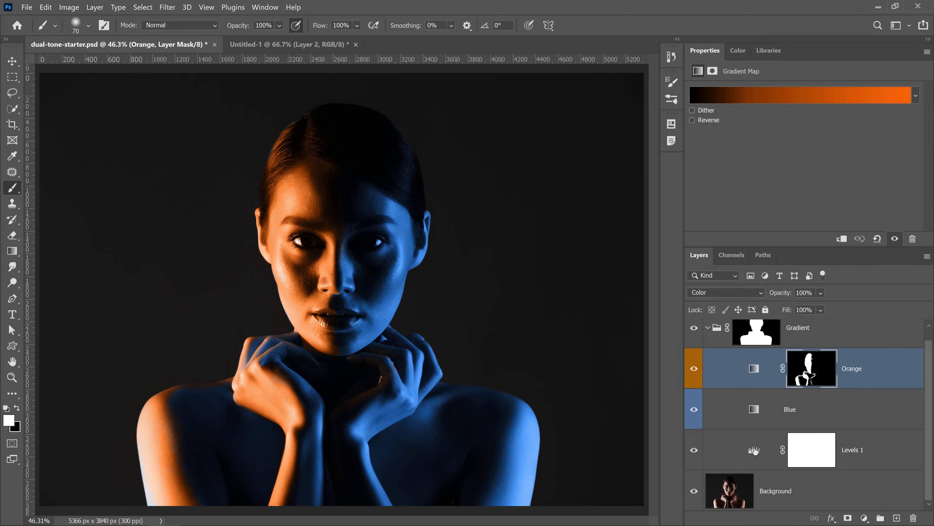
pyautogui.click(754, 450)
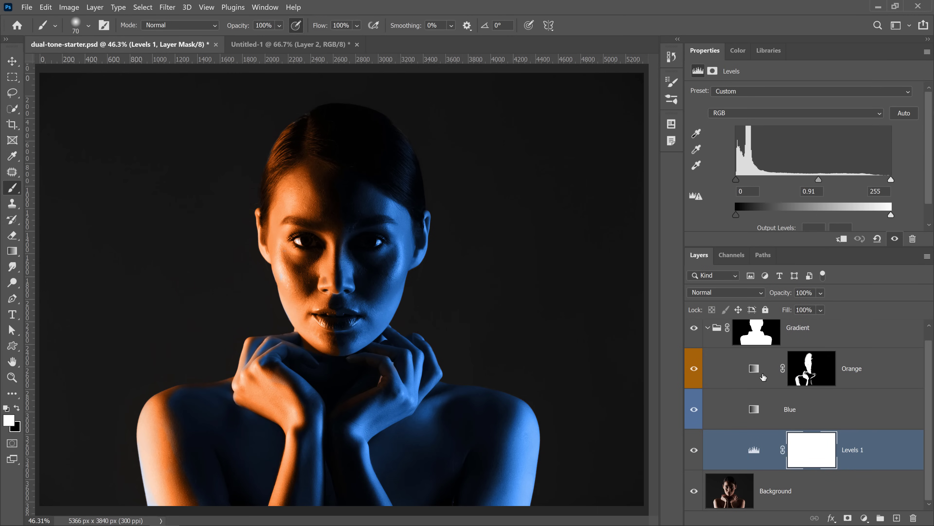
# Step: Add a Hue/Saturation adjustment layer above the Orange layer and clip it to Orange
pyautogui.click(865, 383)
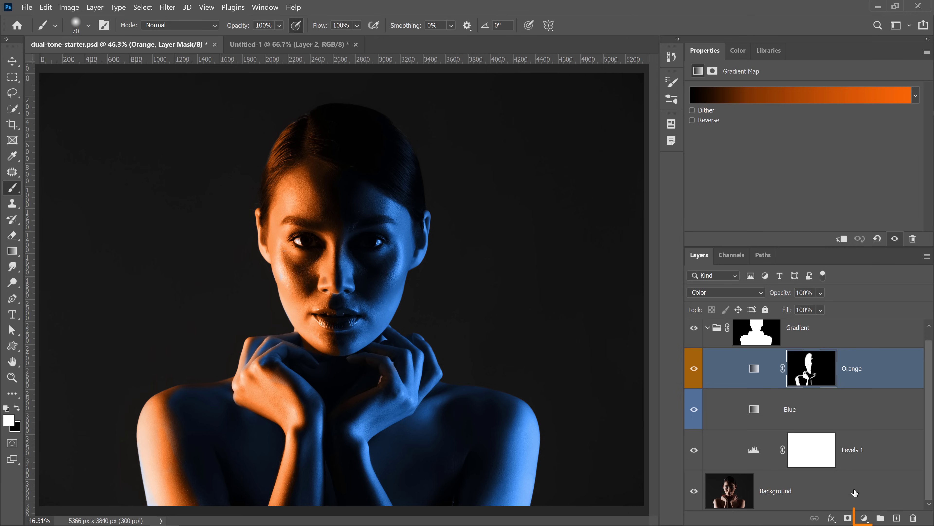
pyautogui.click(864, 518)
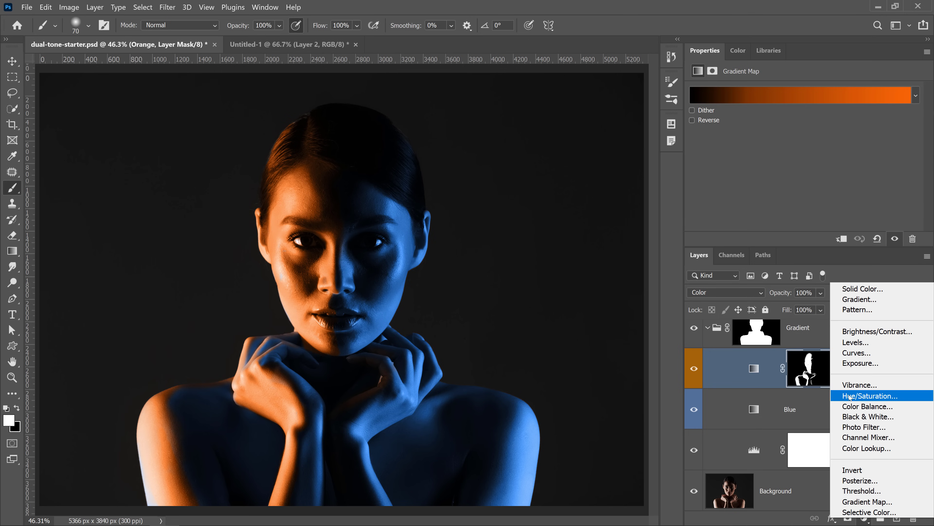
pyautogui.click(909, 400)
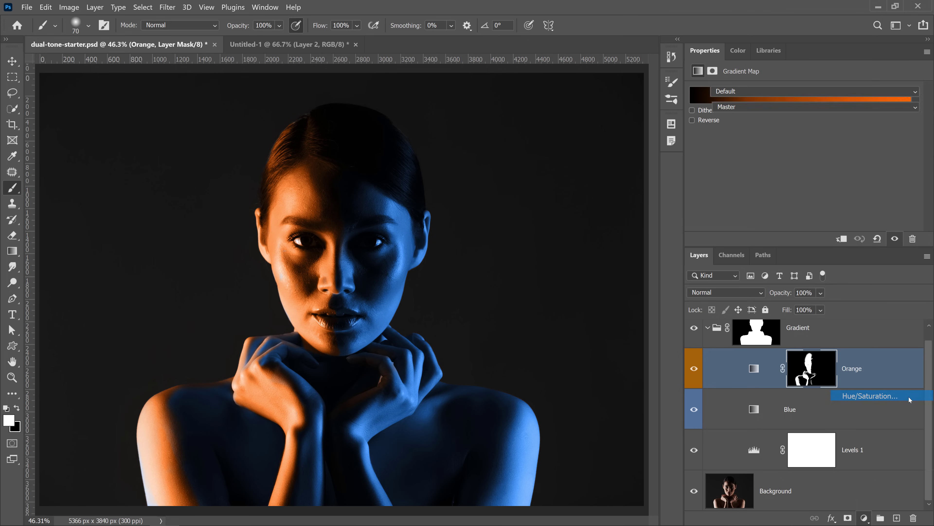
pyautogui.click(842, 240)
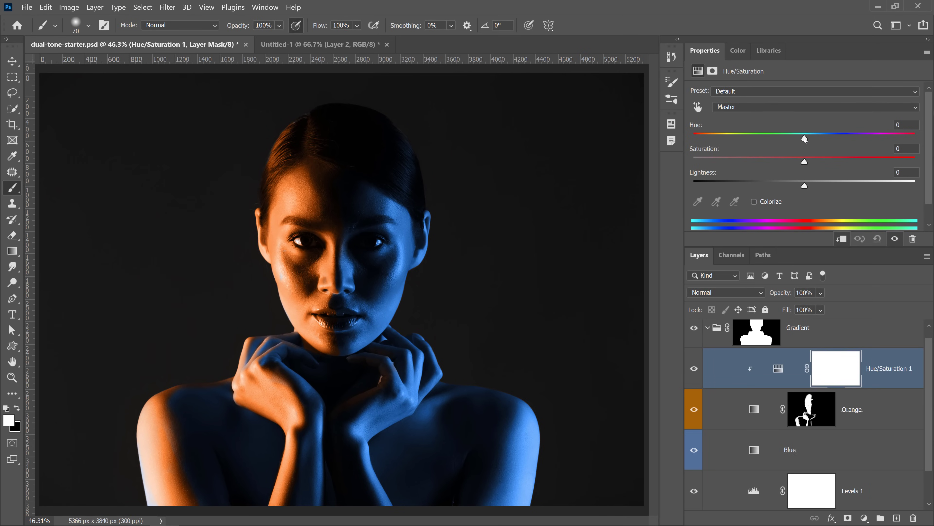
# Step: Set the clipped Hue/Saturation layer's hue to -10 and saturation to -11, and compare the image with it hidden and shown
pyautogui.moveTo(805, 140); pyautogui.dragTo(781, 144)
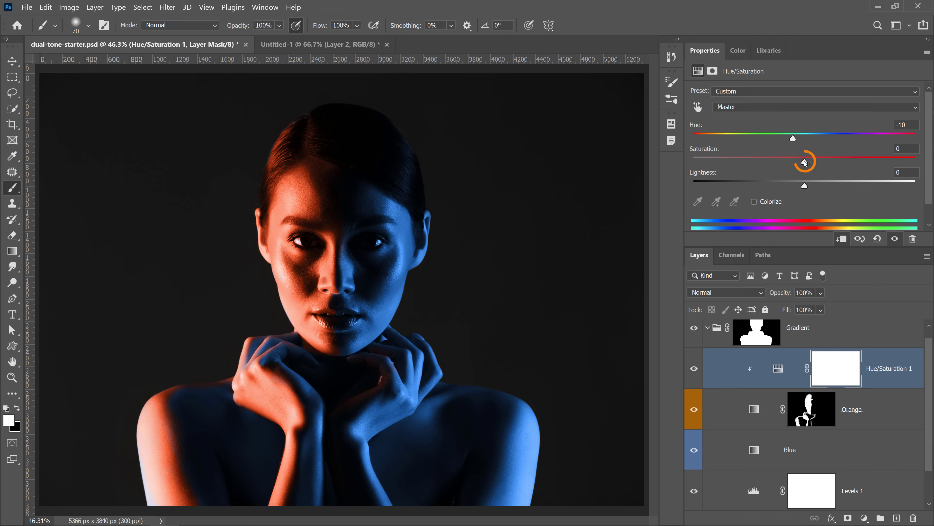
pyautogui.moveTo(791, 164)
pyautogui.mouseDown()
pyautogui.moveTo(752, 166)
pyautogui.moveTo(804, 166)
pyautogui.moveTo(797, 168)
pyautogui.mouseUp()
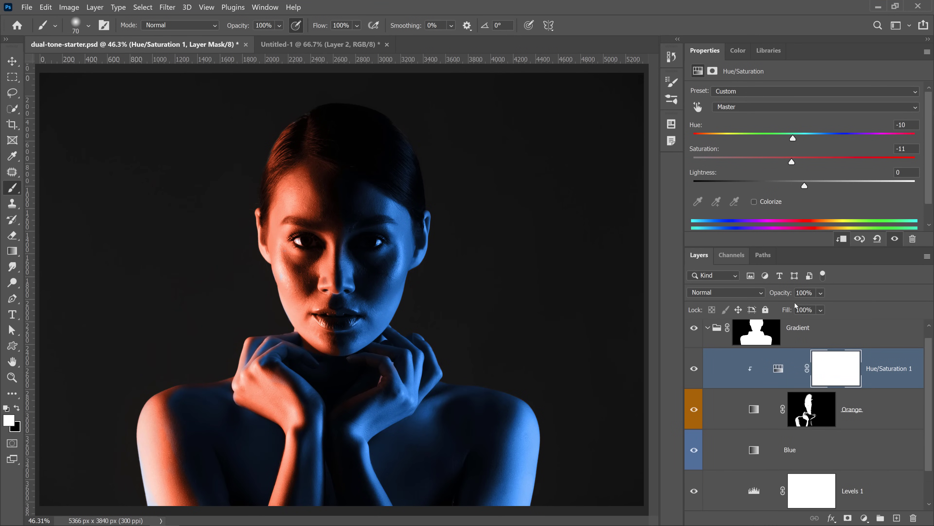
pyautogui.click(694, 368)
pyautogui.click(693, 368)
# Step: Collapse the Gradient group and add a Solid Color fill layer in bright, fully saturated blue
pyautogui.click(707, 329)
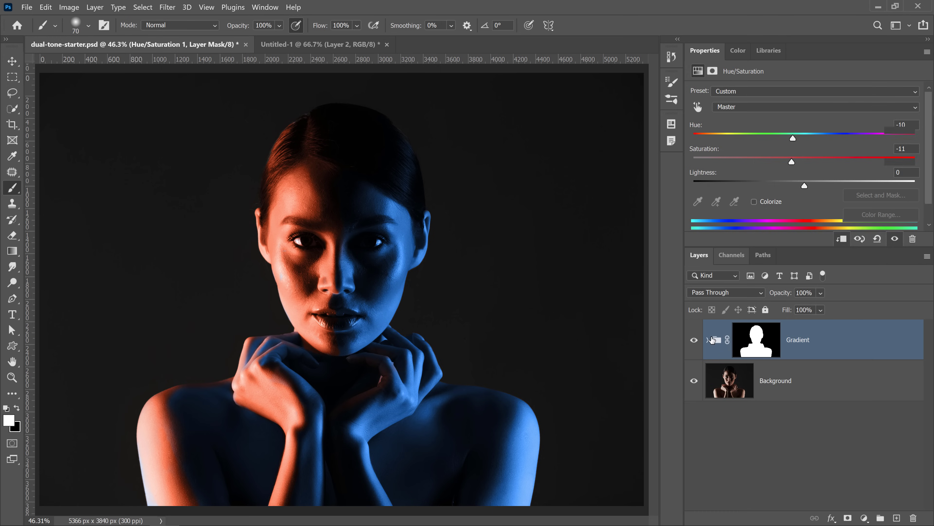
pyautogui.click(833, 397)
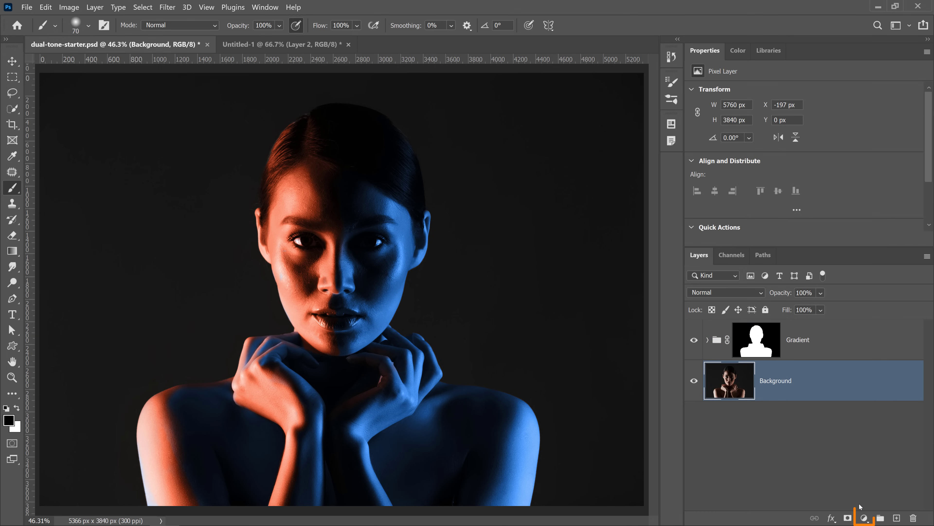
pyautogui.click(865, 517)
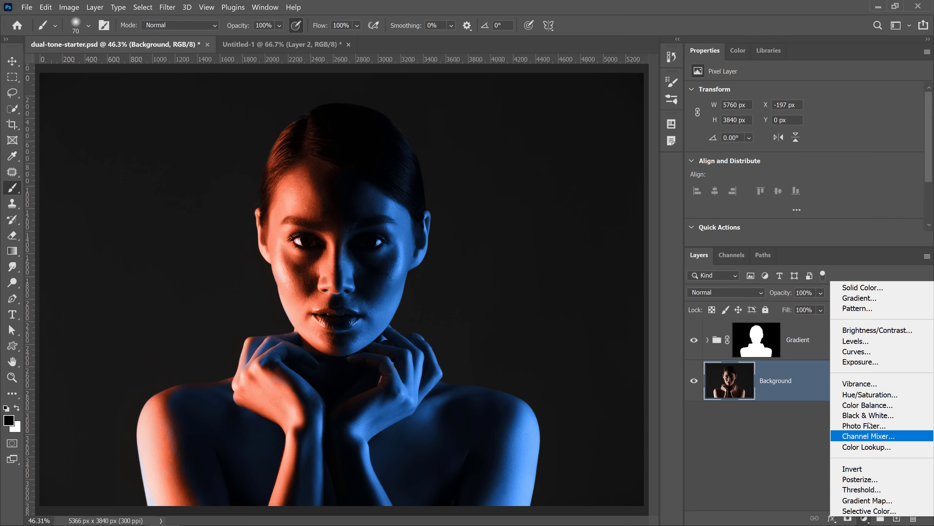
pyautogui.click(863, 288)
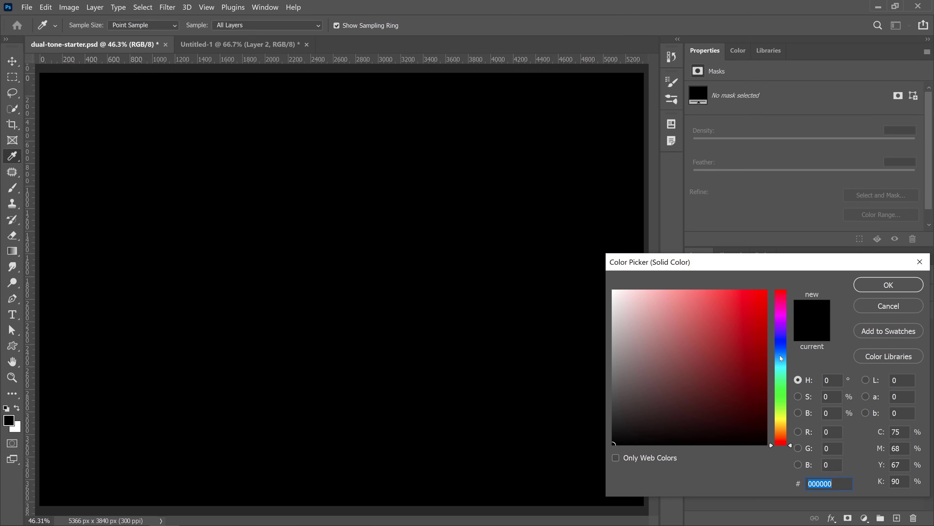
pyautogui.click(780, 356)
pyautogui.click(766, 293)
pyautogui.click(888, 284)
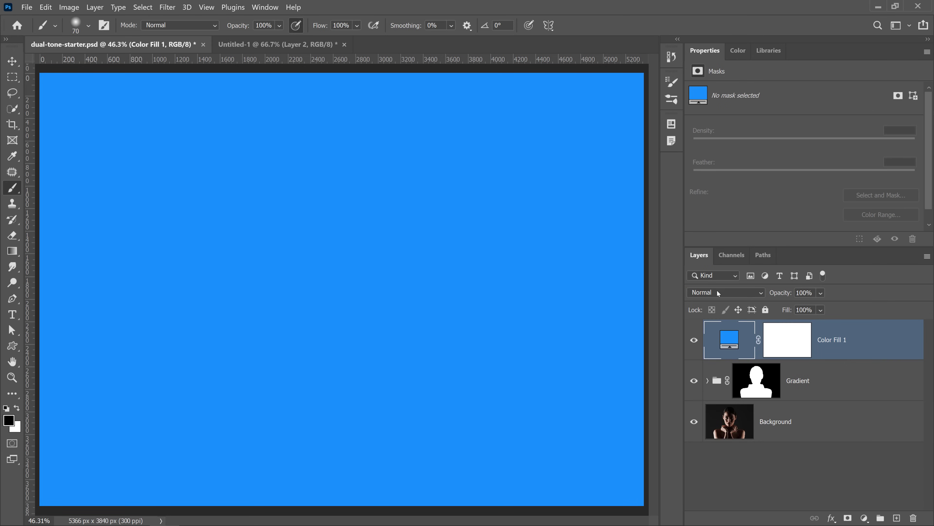
# Step: Set the blue fill layer to Color blending beneath the Gradient group, and select the group's mask
pyautogui.click(717, 291)
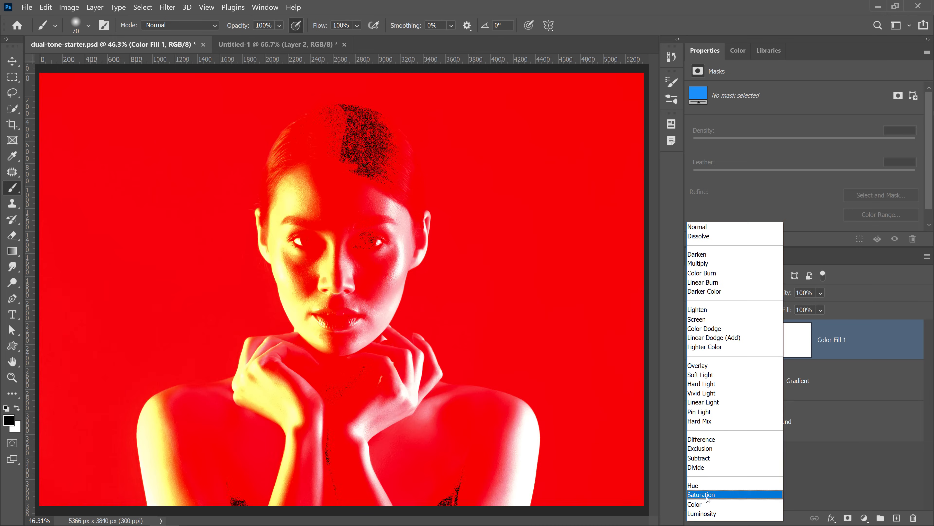
pyautogui.click(703, 501)
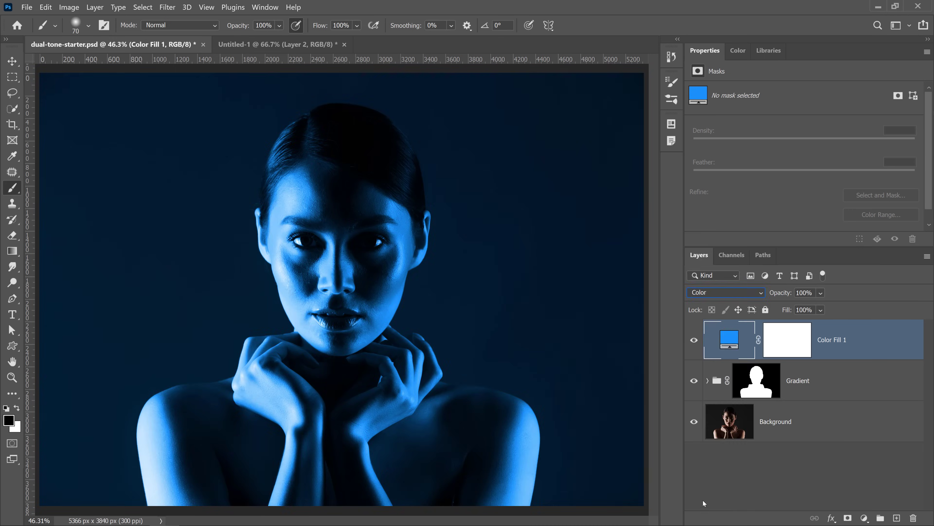
pyautogui.moveTo(723, 350); pyautogui.dragTo(729, 411)
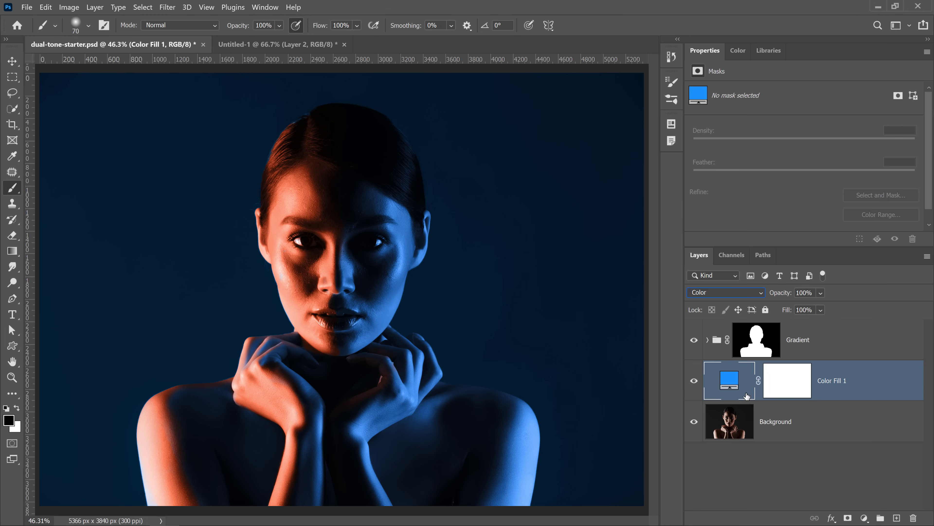
pyautogui.click(756, 341)
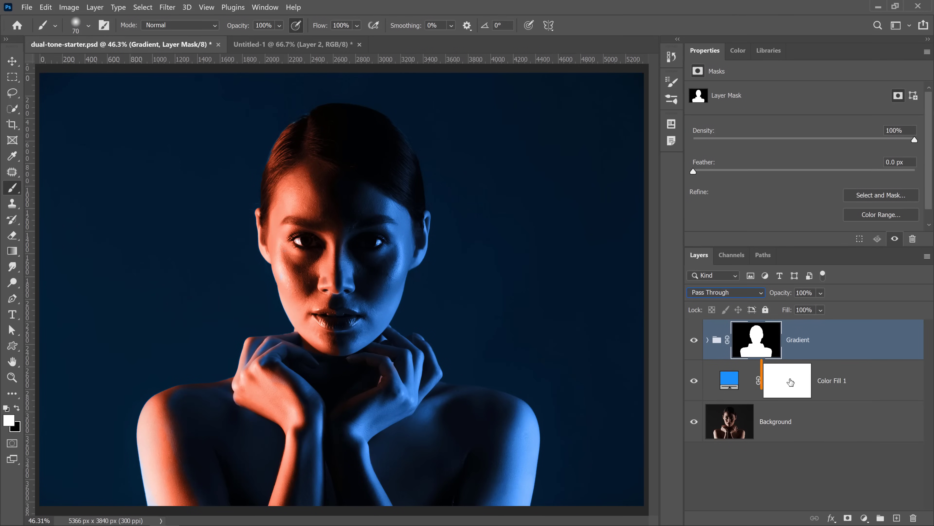
# Step: Delete the blue fill layer's mask and replace it with an inverted copy of the Gradient group's mask
pyautogui.rightClick(790, 382)
pyautogui.click(831, 407)
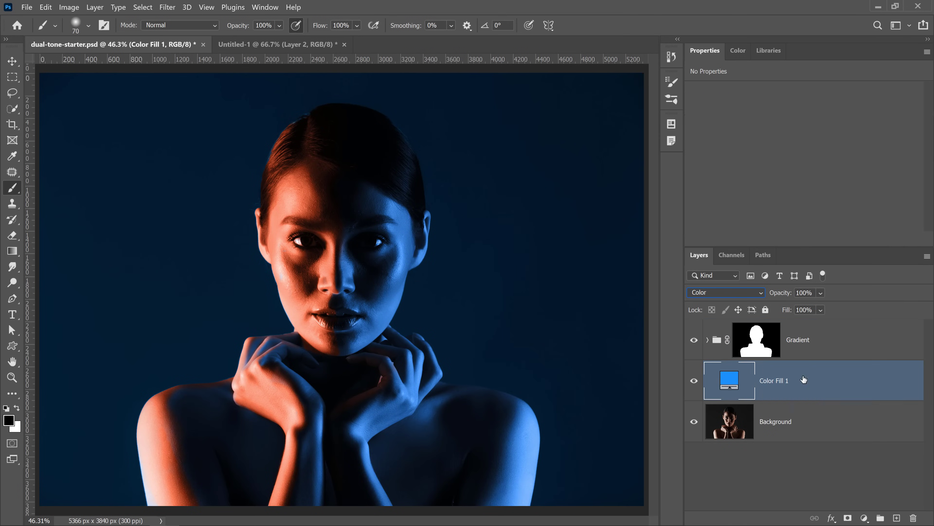
pyautogui.click(704, 290)
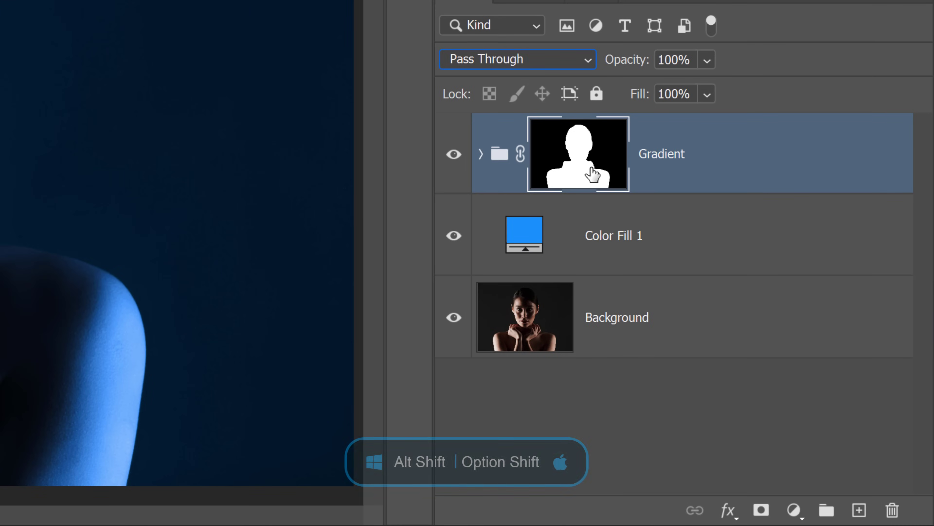
pyautogui.moveTo(576, 167); pyautogui.dragTo(619, 238)
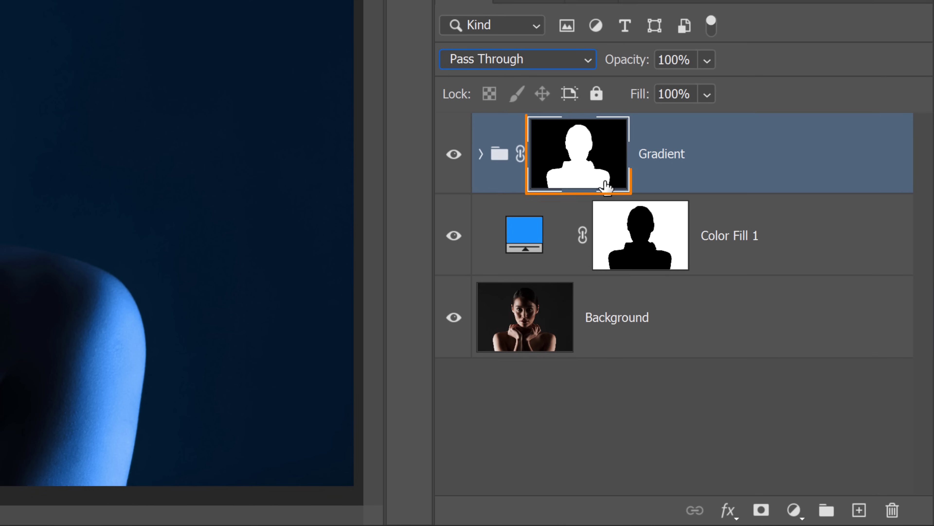
pyautogui.click(586, 179)
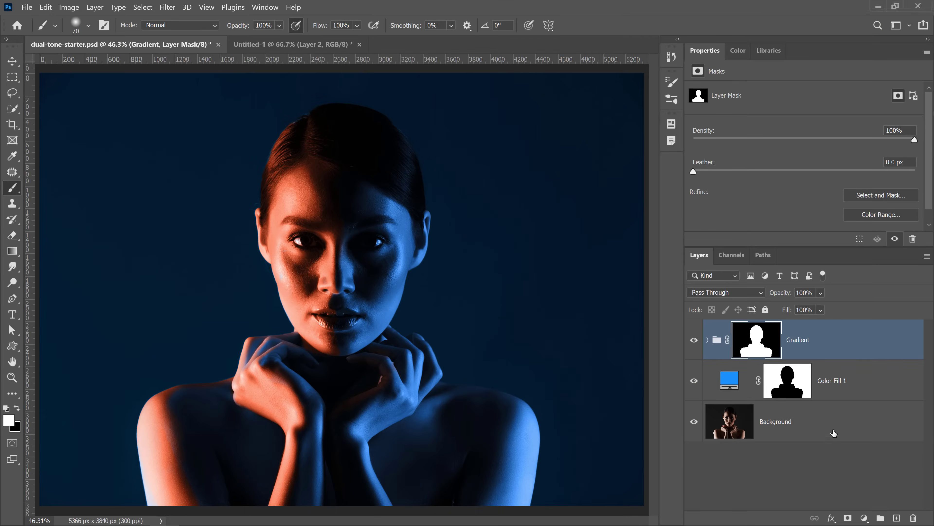
# Step: Put the blue fill layer into a new group and move its silhouette mask onto that group
pyautogui.click(833, 380)
pyautogui.hotkey('ctrl', 'g')
pyautogui.click(786, 392)
pyautogui.moveTo(786, 392); pyautogui.dragTo(802, 368)
pyautogui.moveTo(736, 425); pyautogui.dragTo(790, 381)
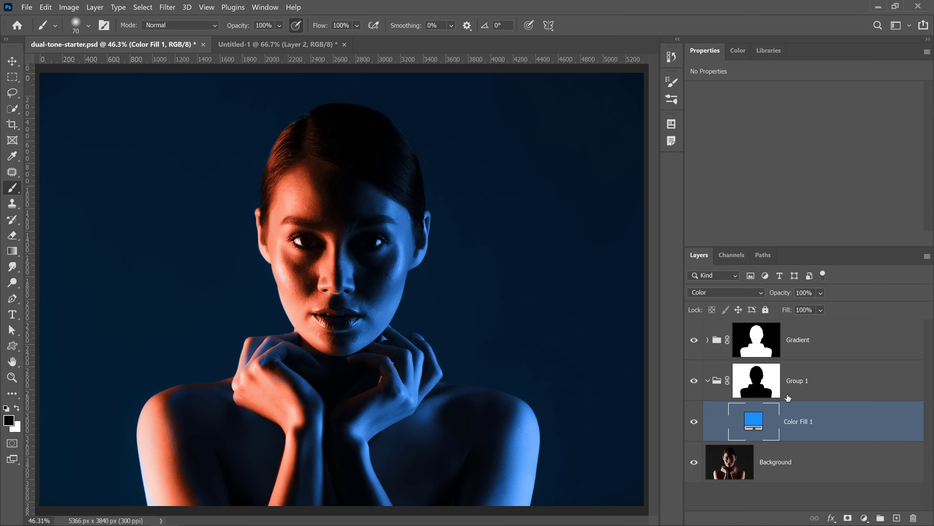
# Step: Add a Levels adjustment layer above the blue fill inside the new group and set its midtones to 0.86
pyautogui.click(864, 518)
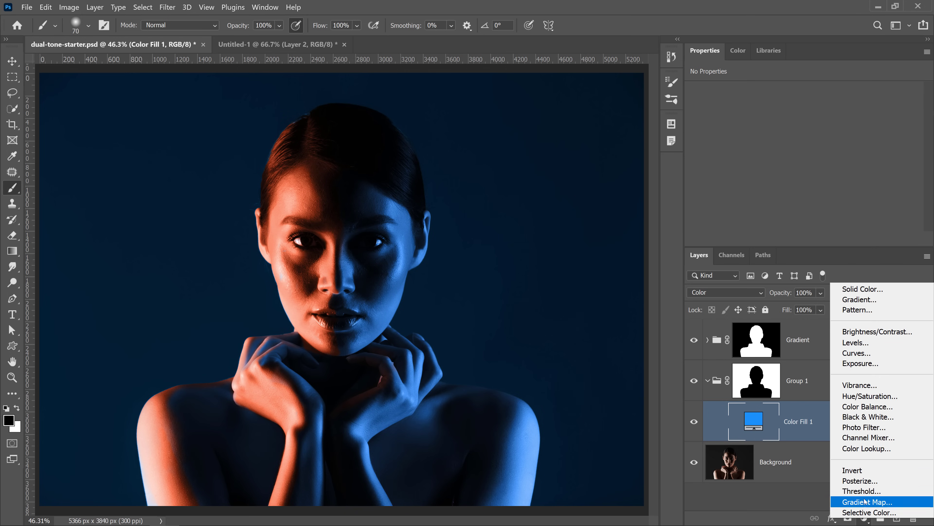
pyautogui.click(859, 342)
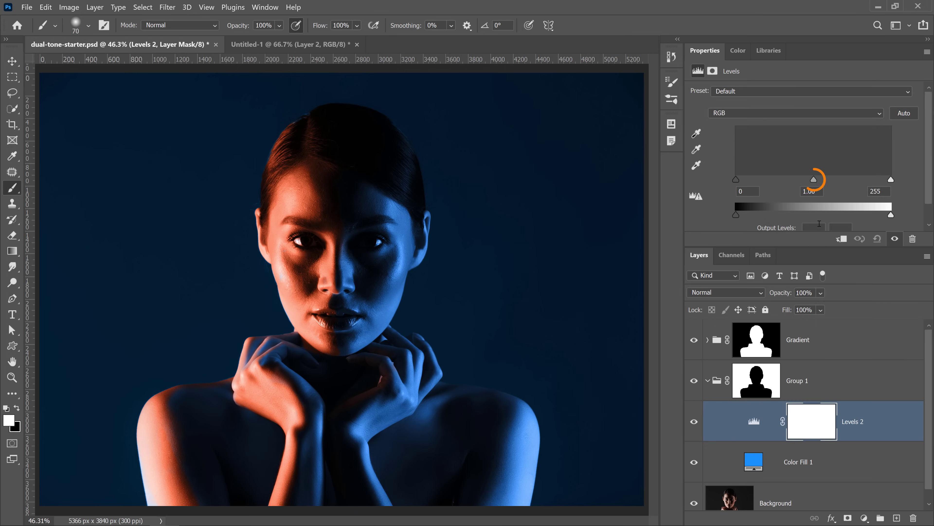
pyautogui.moveTo(814, 180)
pyautogui.mouseDown()
pyautogui.moveTo(864, 184)
pyautogui.moveTo(790, 187)
pyautogui.moveTo(838, 189)
pyautogui.moveTo(805, 189)
pyautogui.moveTo(819, 191)
pyautogui.mouseUp()
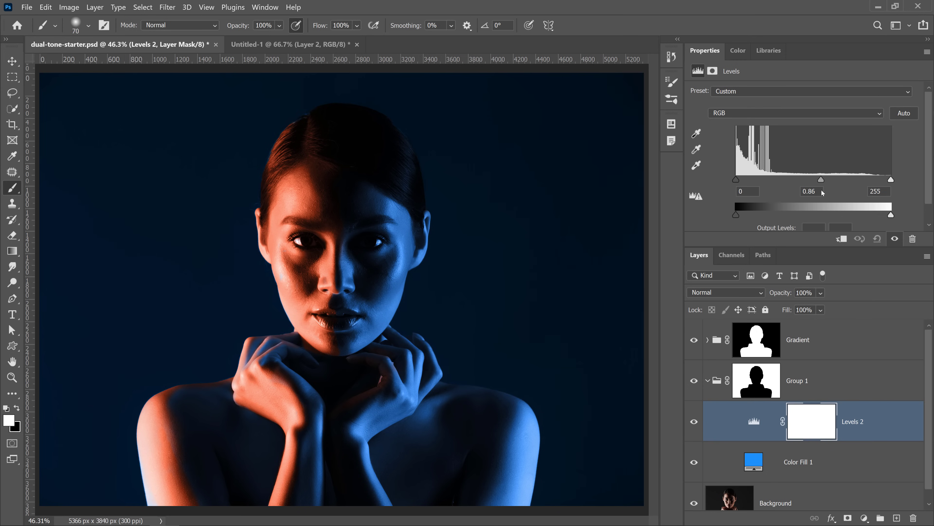